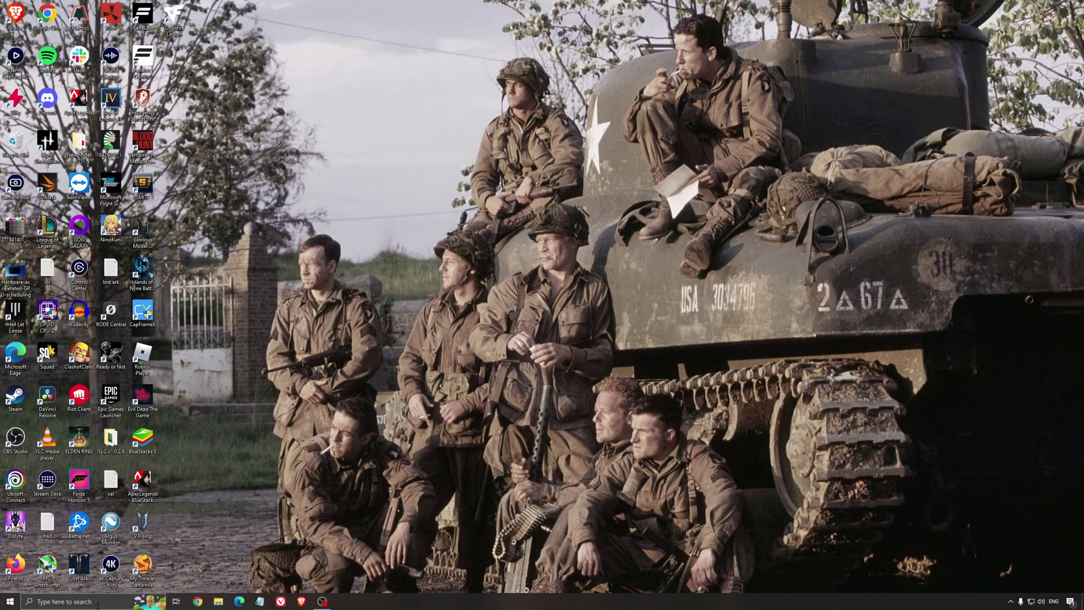
Review Windows Game Mode, Xbox Game Bar and game capture settings, then close Settings
left_click(95, 602)
type("game mode")
key("Return")
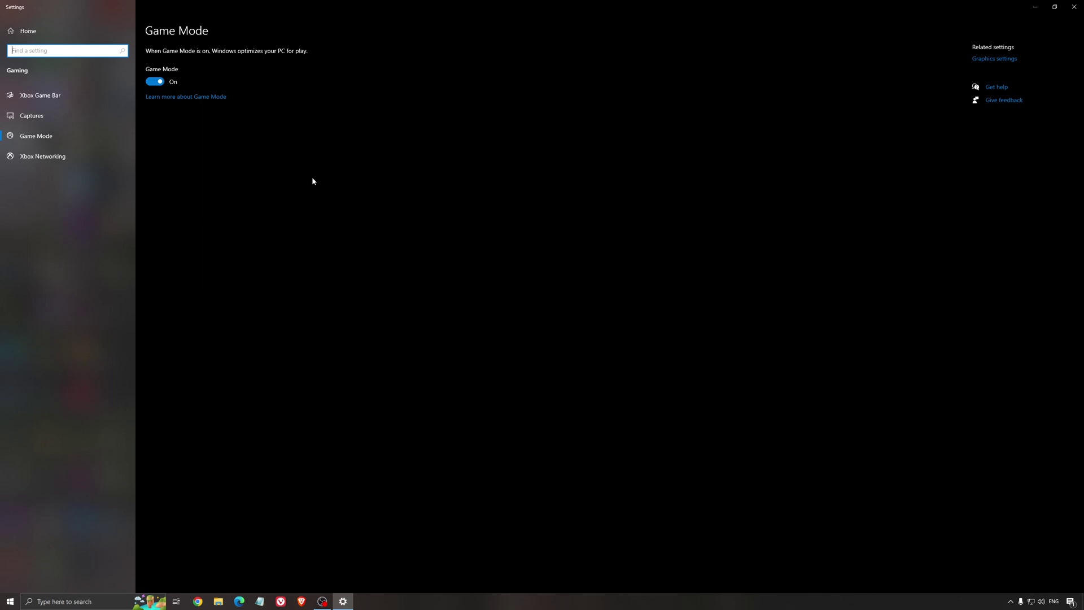
left_click(67, 96)
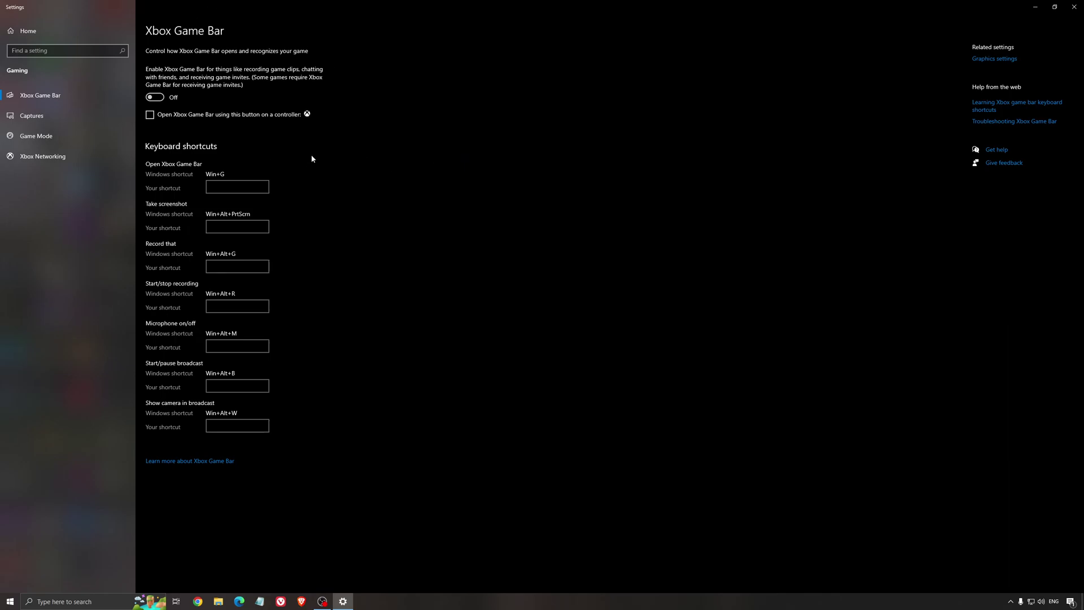
left_click(34, 115)
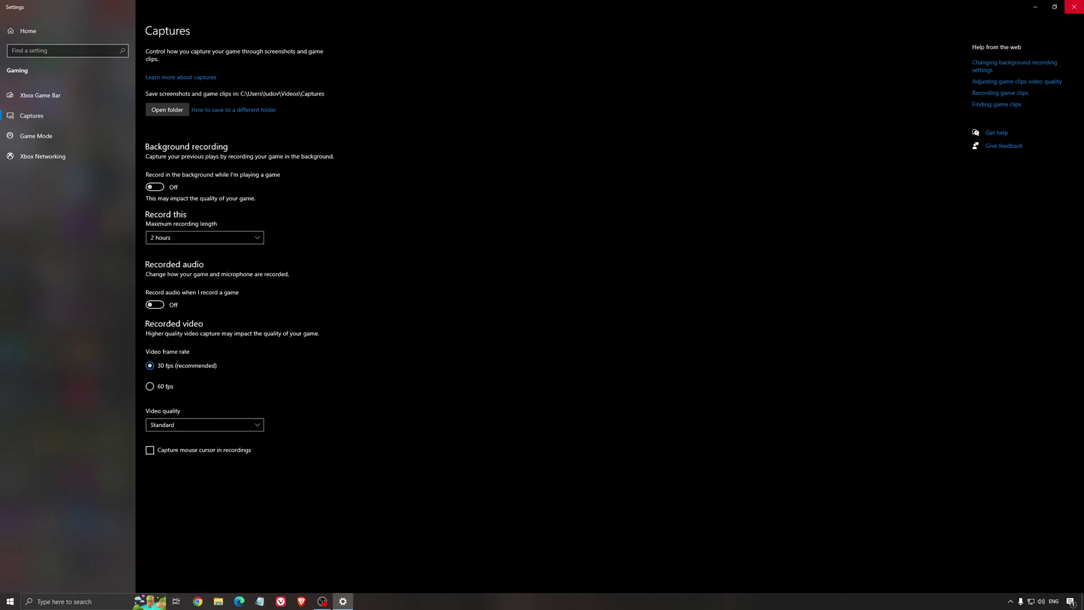
left_click(1074, 6)
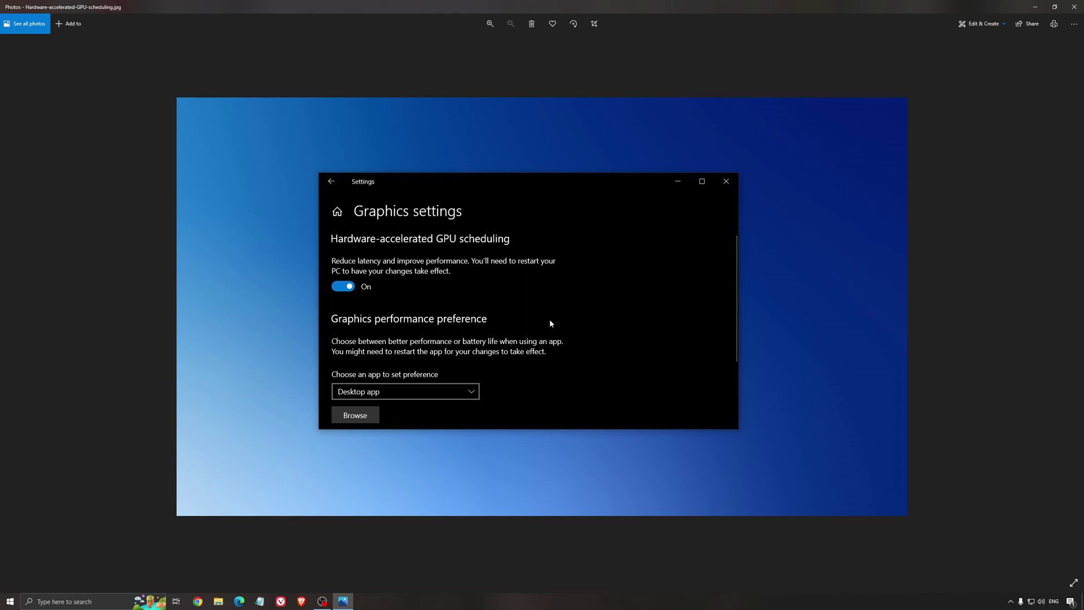
Close the photo viewer, open AMD Software from the tray and check for driver updates
left_click(1075, 7)
left_click(1010, 602)
left_click(1019, 569)
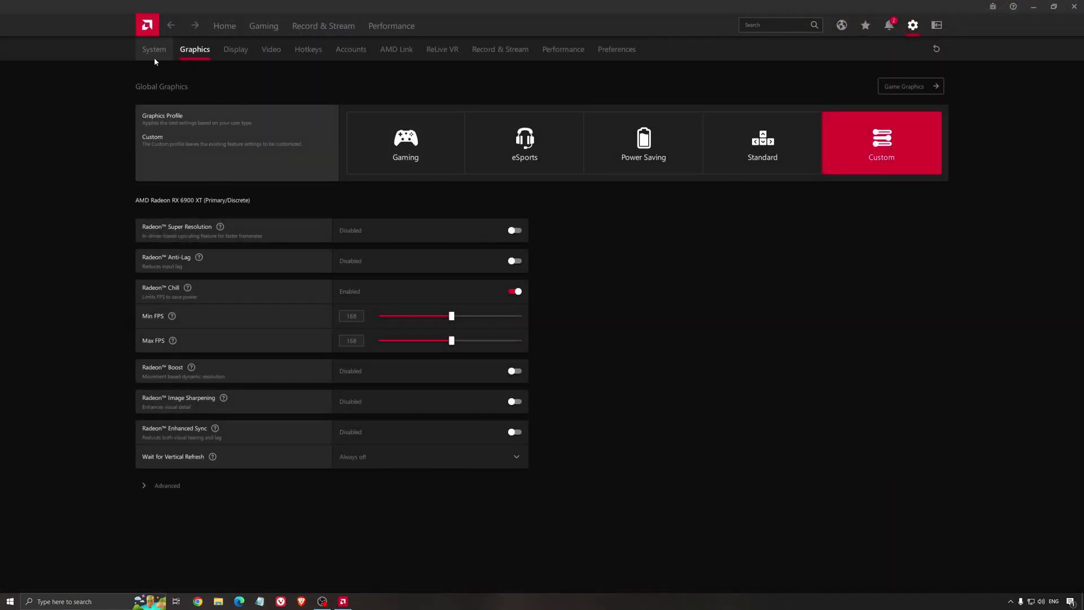
left_click(225, 26)
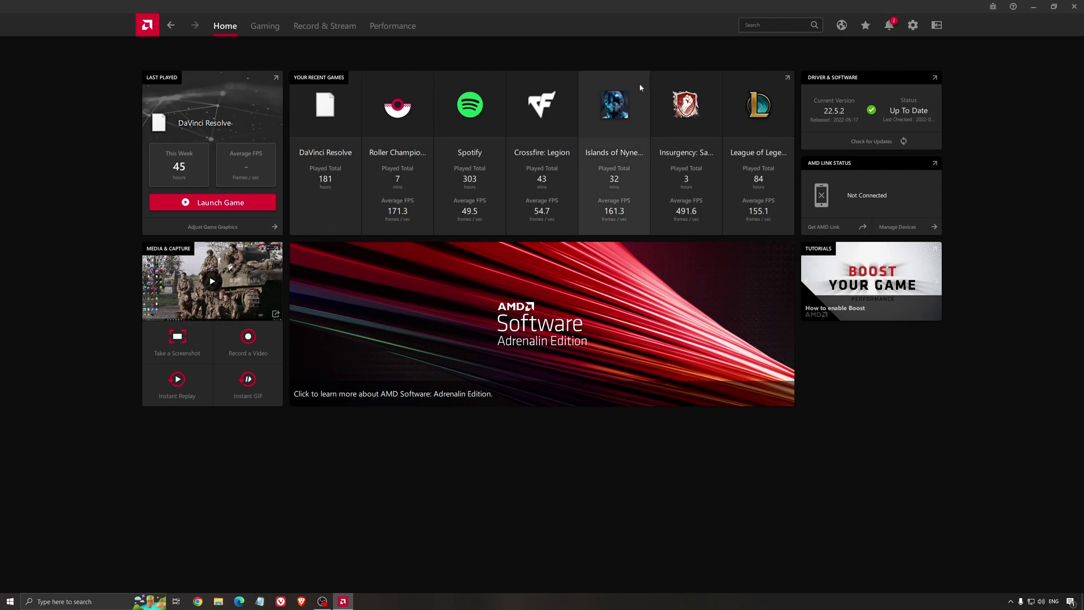
left_click(867, 146)
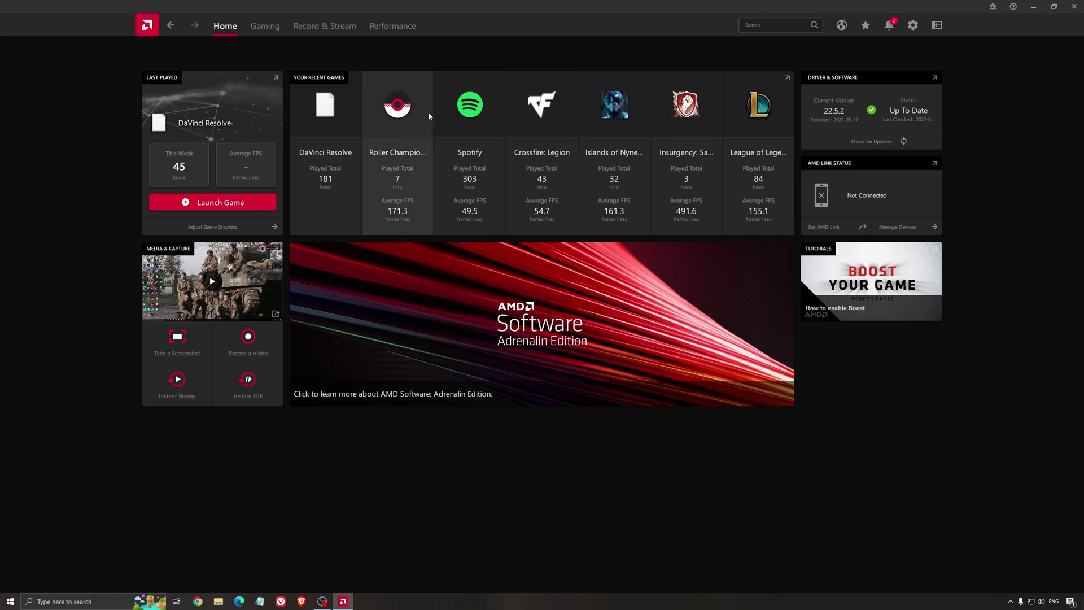
Open the list of installed games in AMD Software
left_click(265, 27)
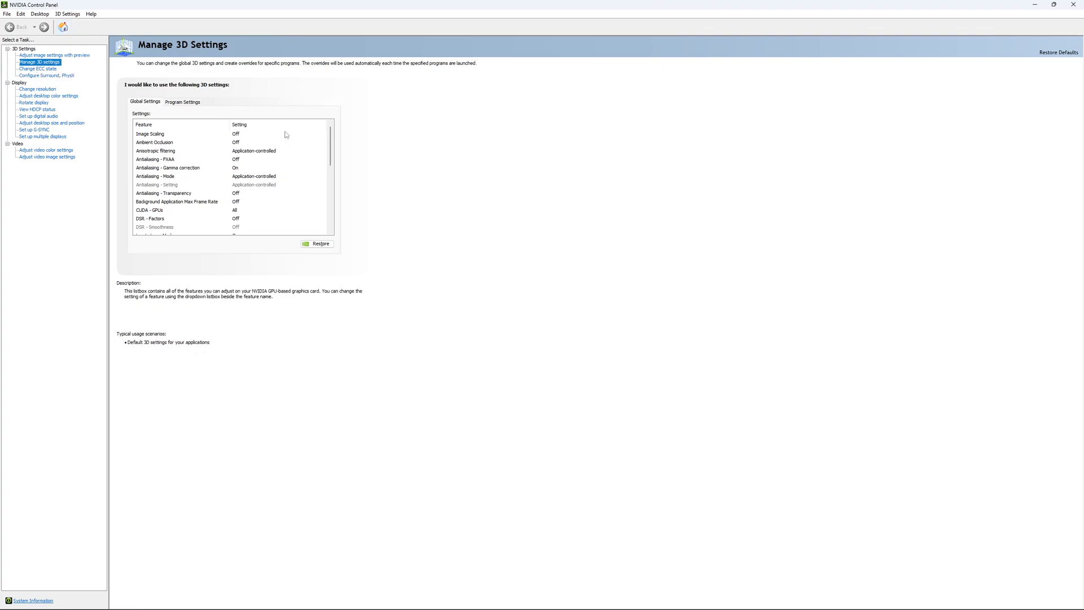
left_click_drag(333, 134, 337, 159)
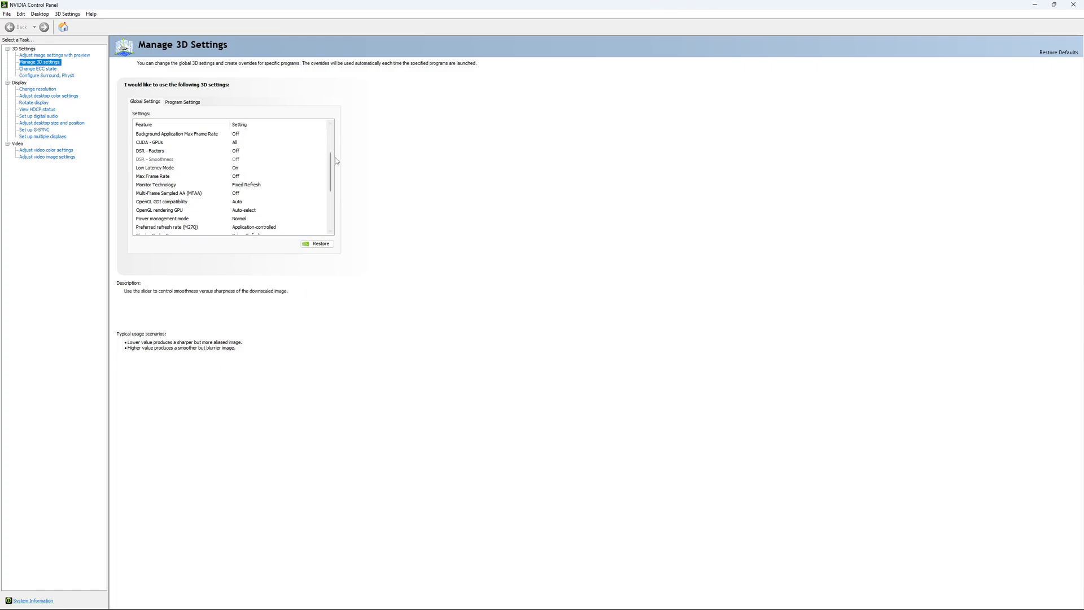
left_click_drag(332, 161, 331, 168)
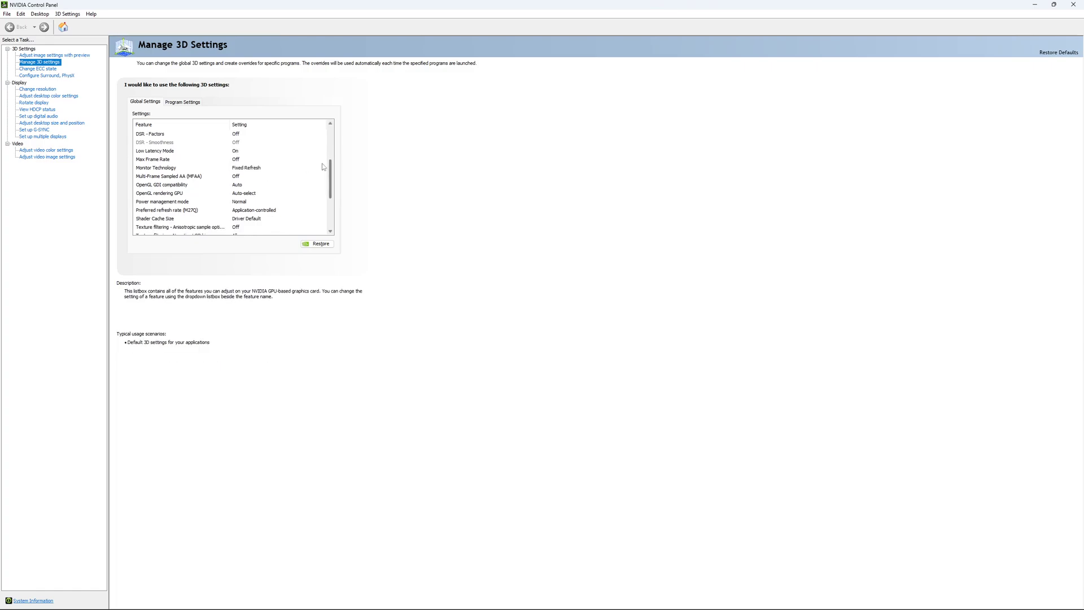
Try a Max Frame Rate cap of 167-182 FPS, revert to Off, and open ECC State
left_click(233, 162)
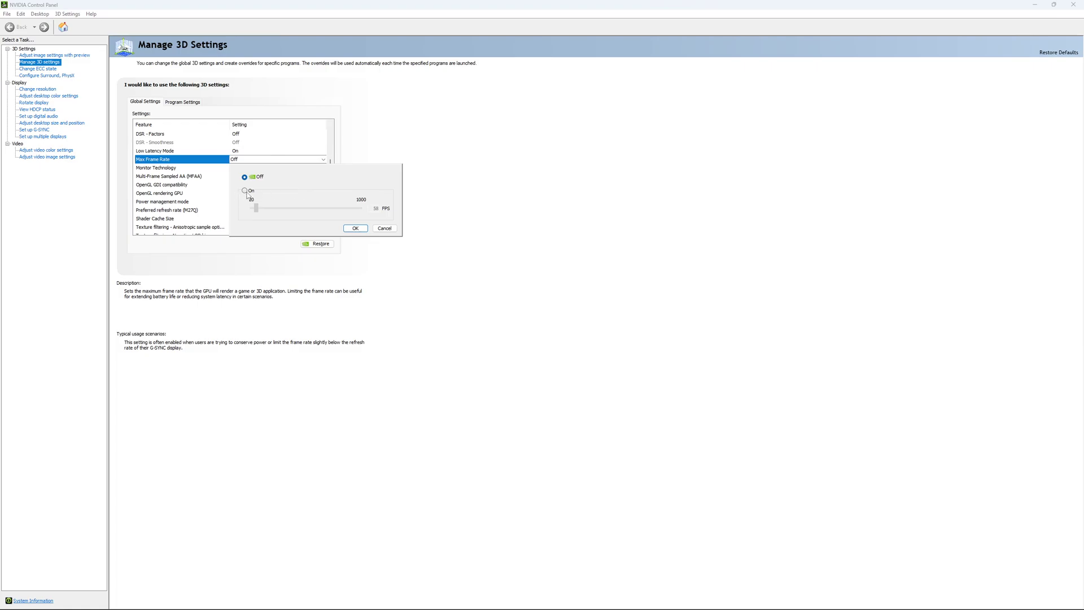
left_click(245, 192)
left_click_drag(264, 212, 271, 218)
left_click_drag(270, 215, 272, 215)
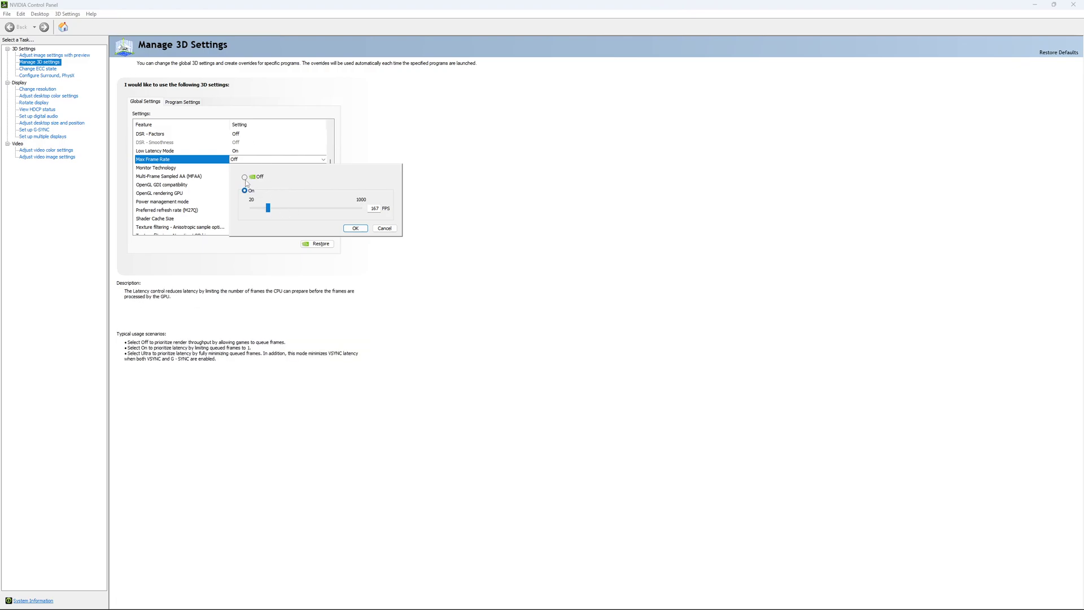
left_click(245, 178)
left_click(356, 228)
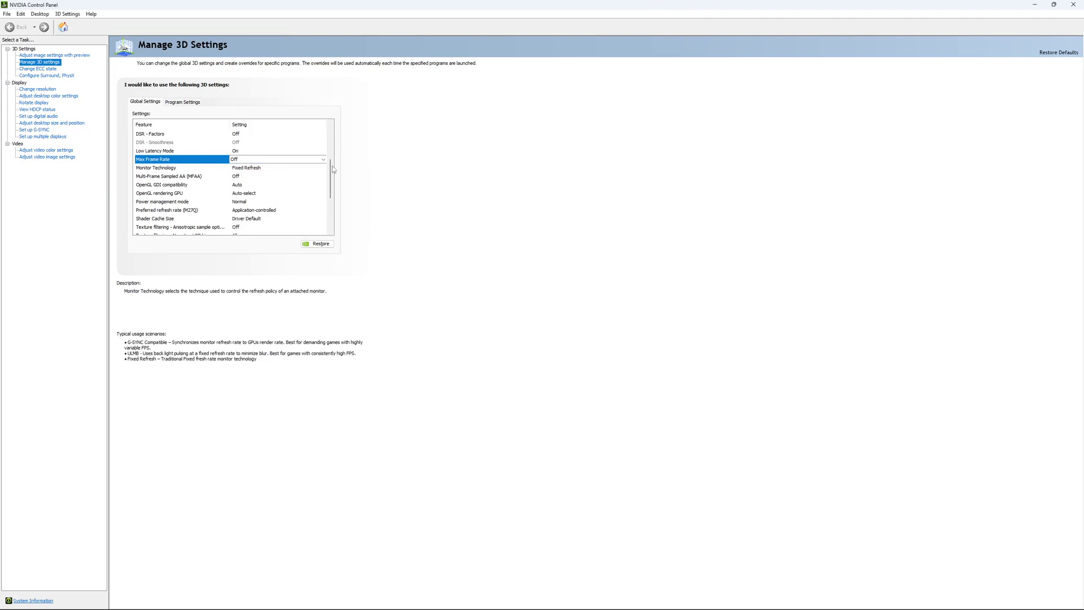
left_click_drag(332, 168, 335, 189)
left_click(41, 69)
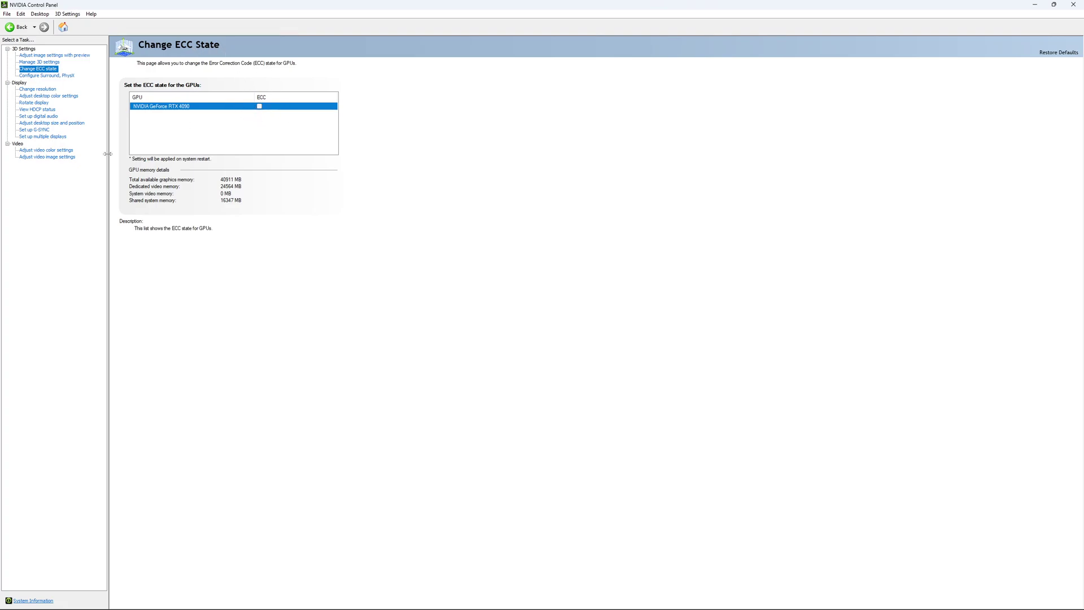
On the Change Resolution page, keep the M27Q display at 2560 × 1440 and 170Hz
left_click(32, 89)
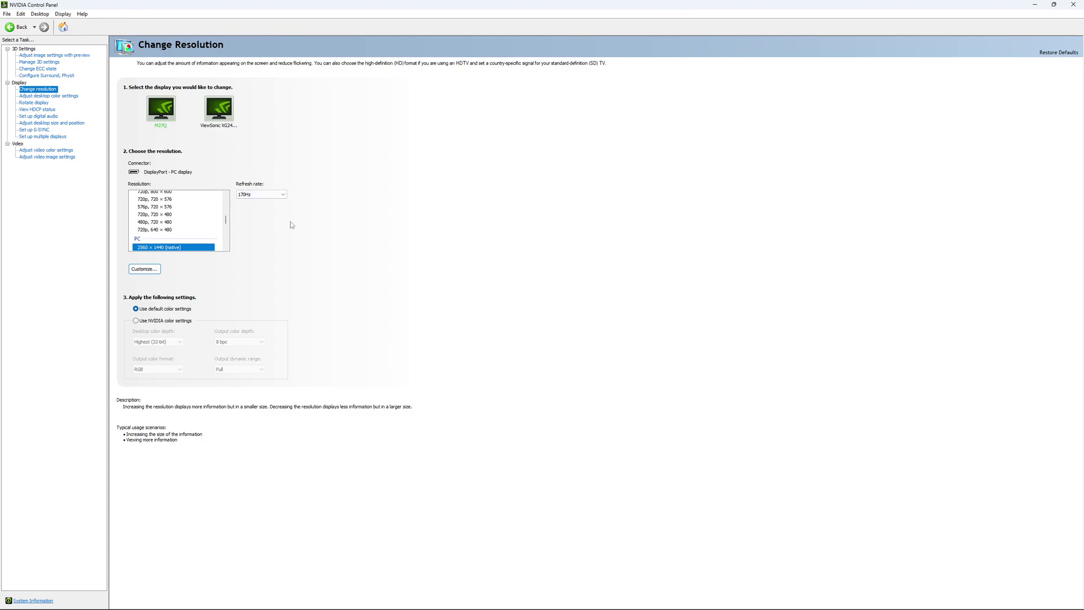
left_click(268, 201)
left_click(299, 163)
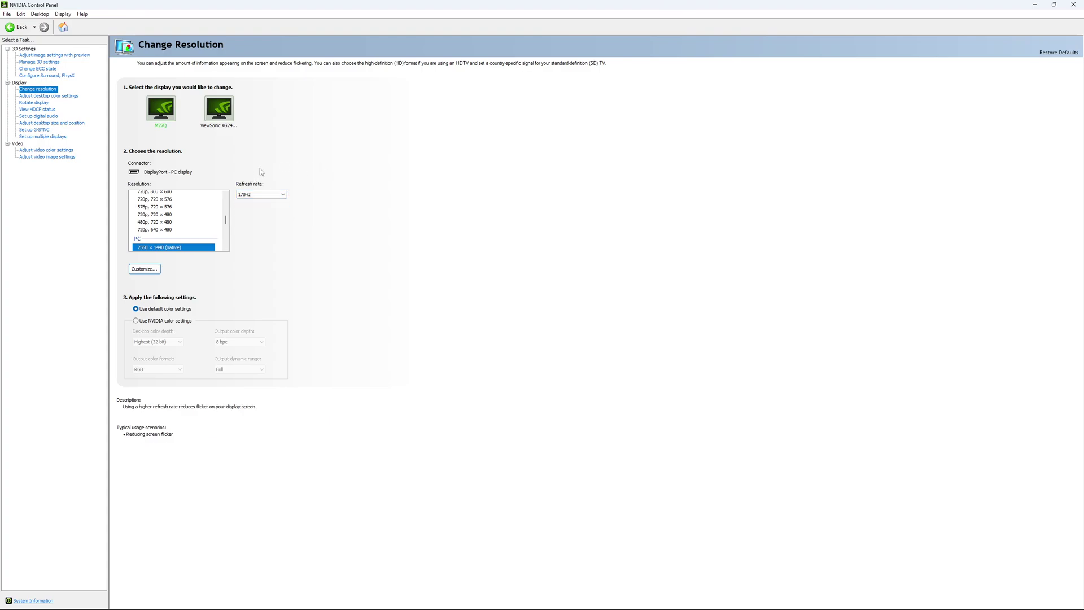
left_click(269, 198)
left_click(265, 197)
left_click(317, 206)
Show the Set up G-SYNC page for the M27Q, leaving G-SYNC Compatible unchecked
left_click(36, 130)
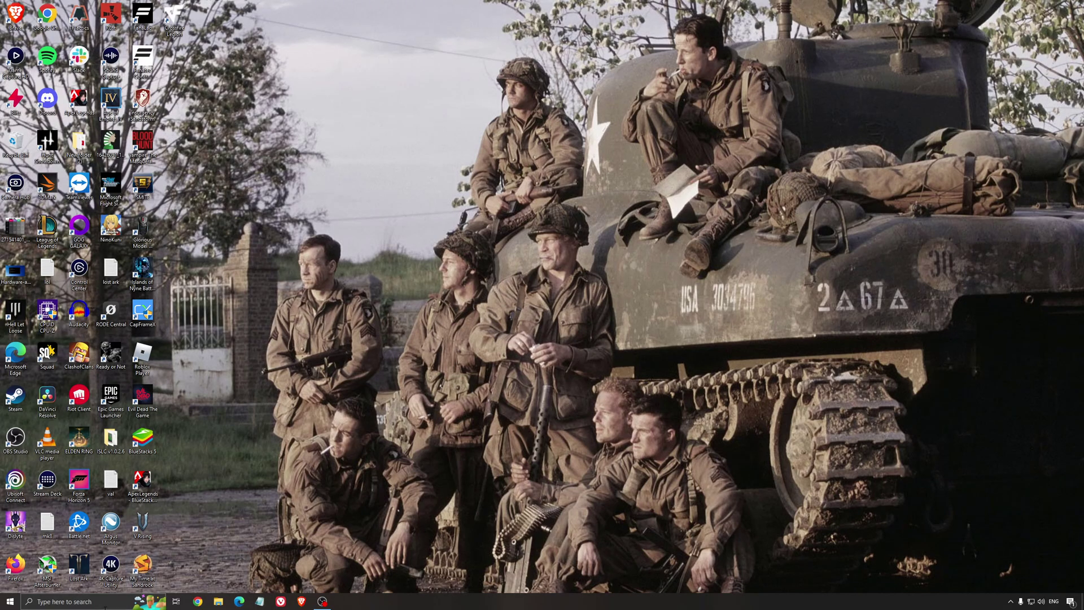
Search 'edit power plan', review the High performance plan, then return to Power Options
key("super")
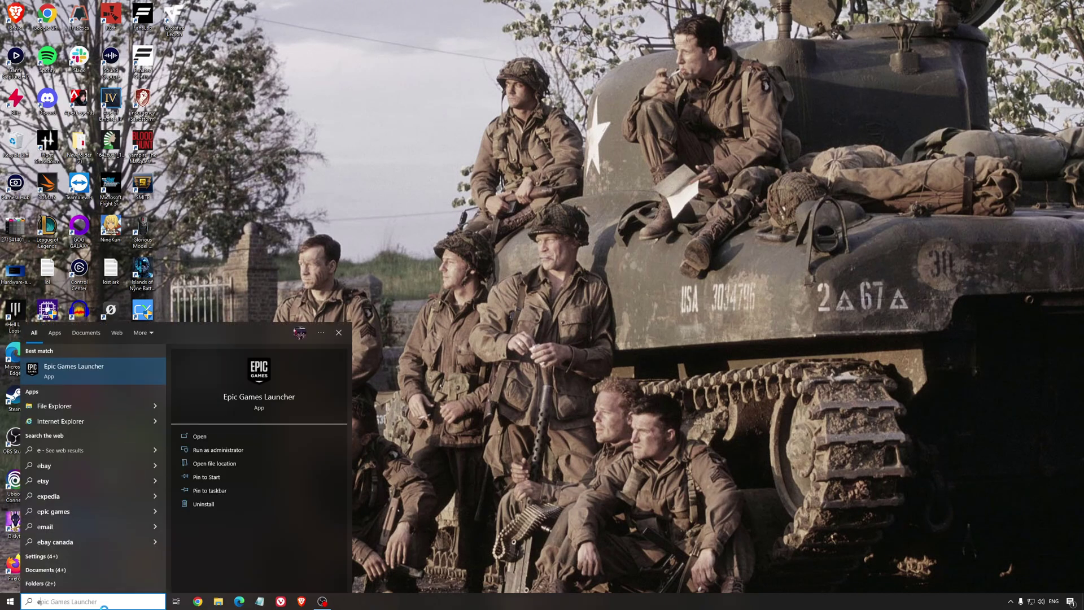
type("edit power plan")
key("Return")
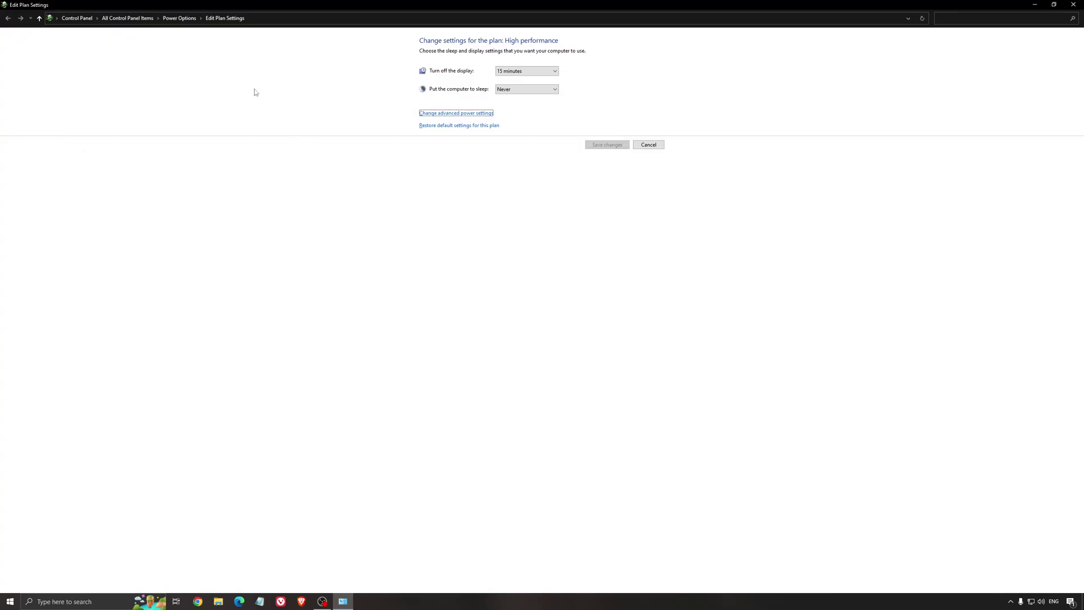
left_click(180, 17)
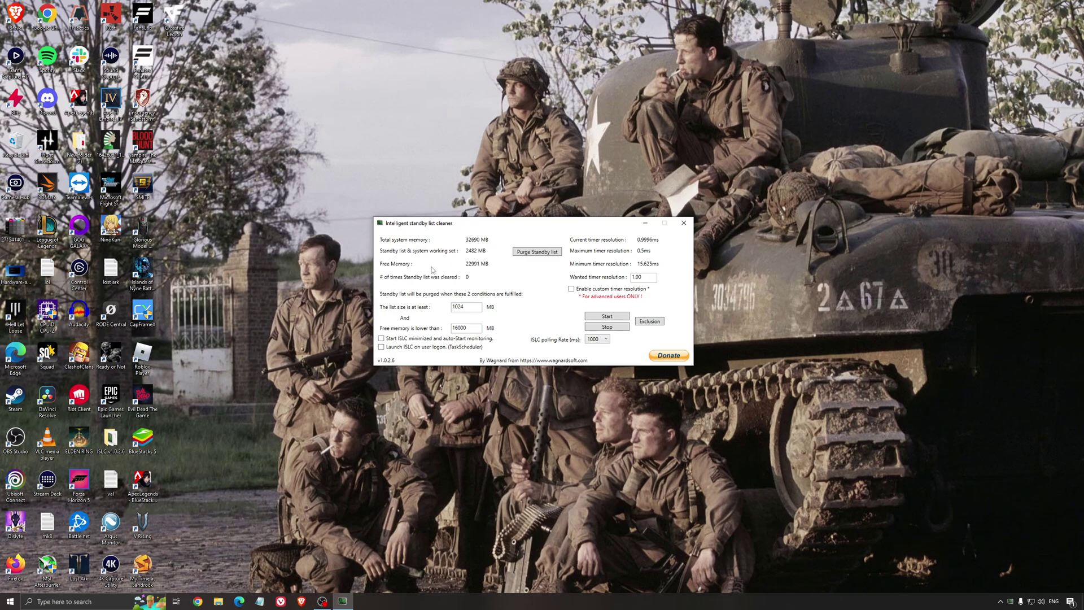
Set the ISLC free memory threshold to 16000 MB, start the cleaner, and minimize it
left_click_drag(460, 230, 455, 236)
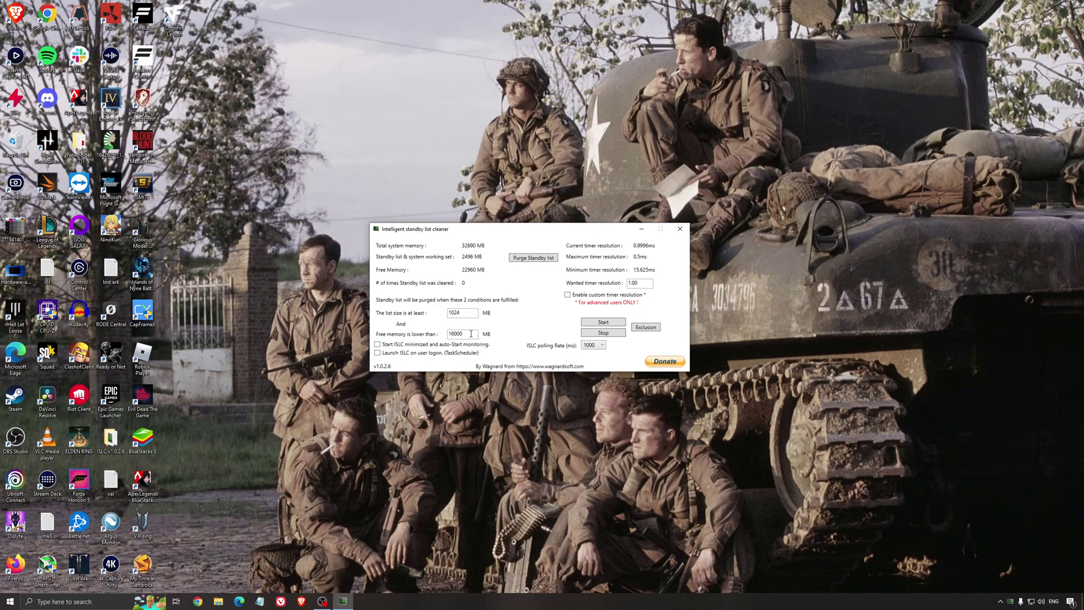
left_click_drag(472, 335, 427, 335)
left_click(603, 322)
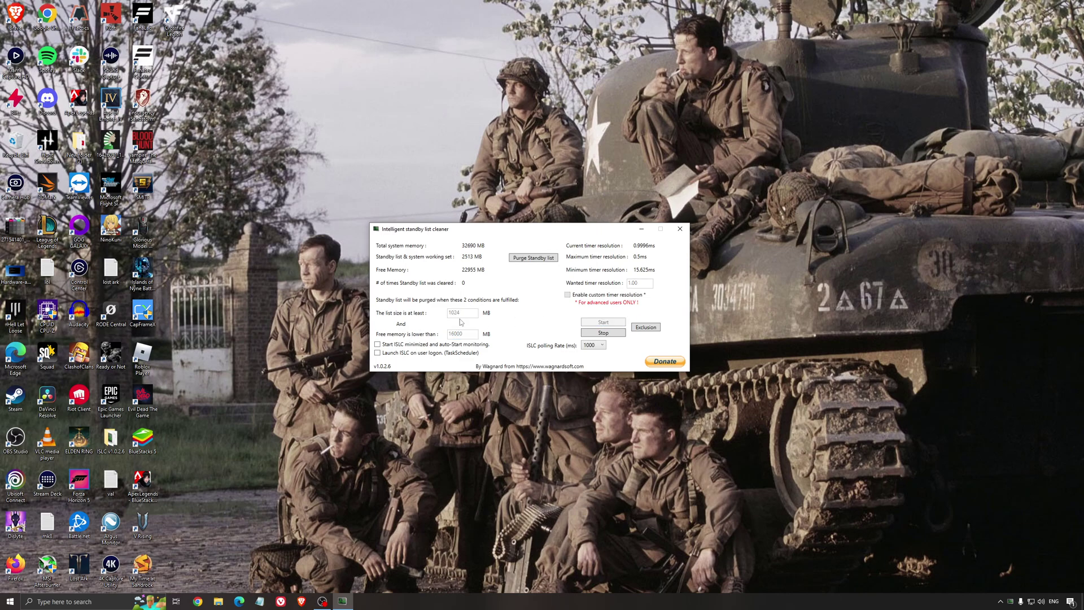
left_click_drag(575, 230, 613, 227)
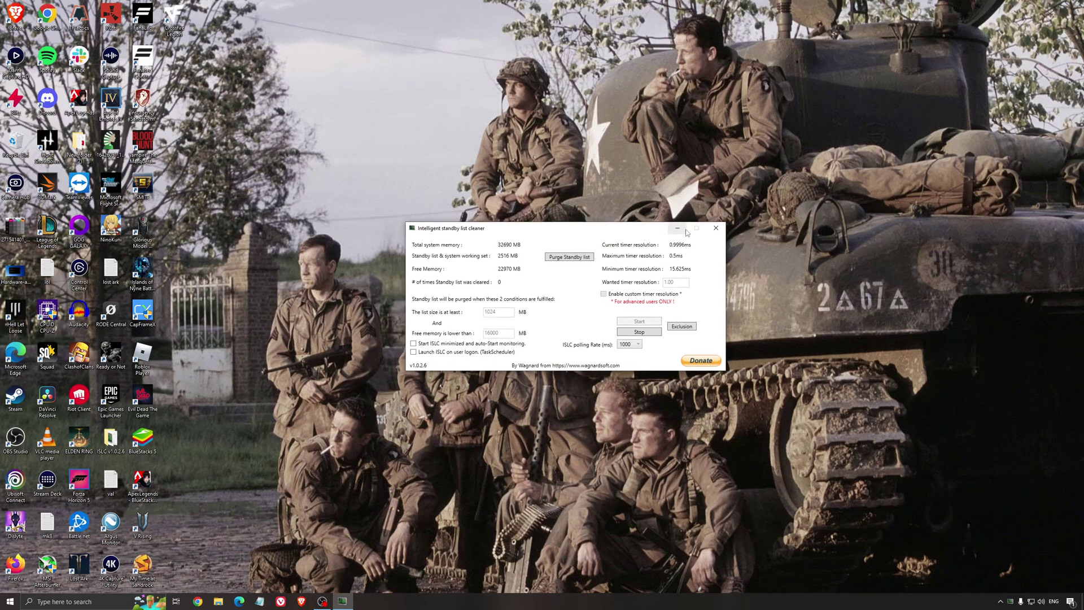
left_click(678, 228)
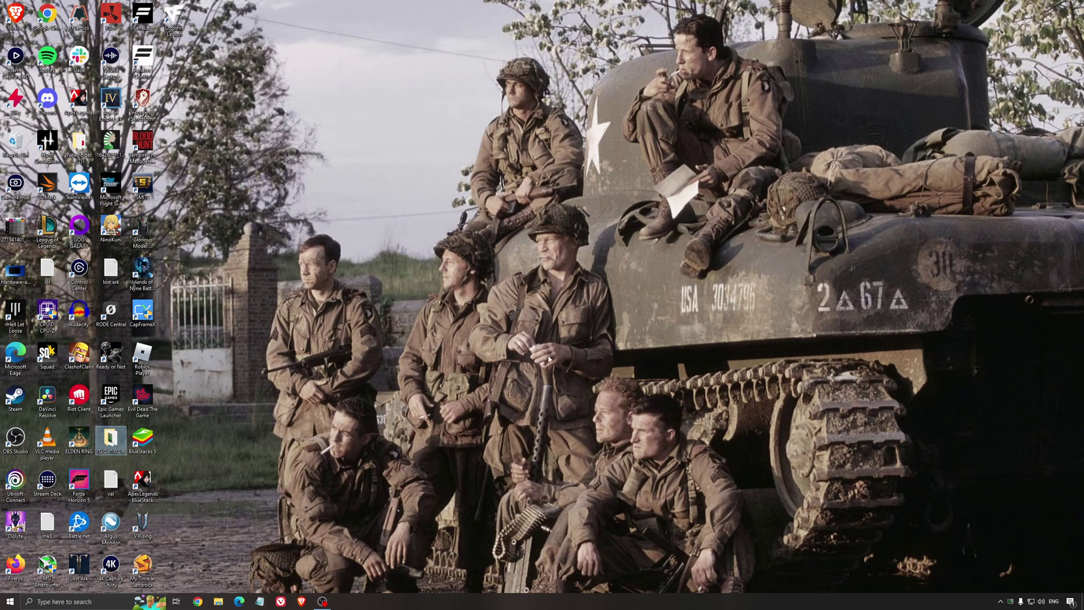
left_click(526, 305)
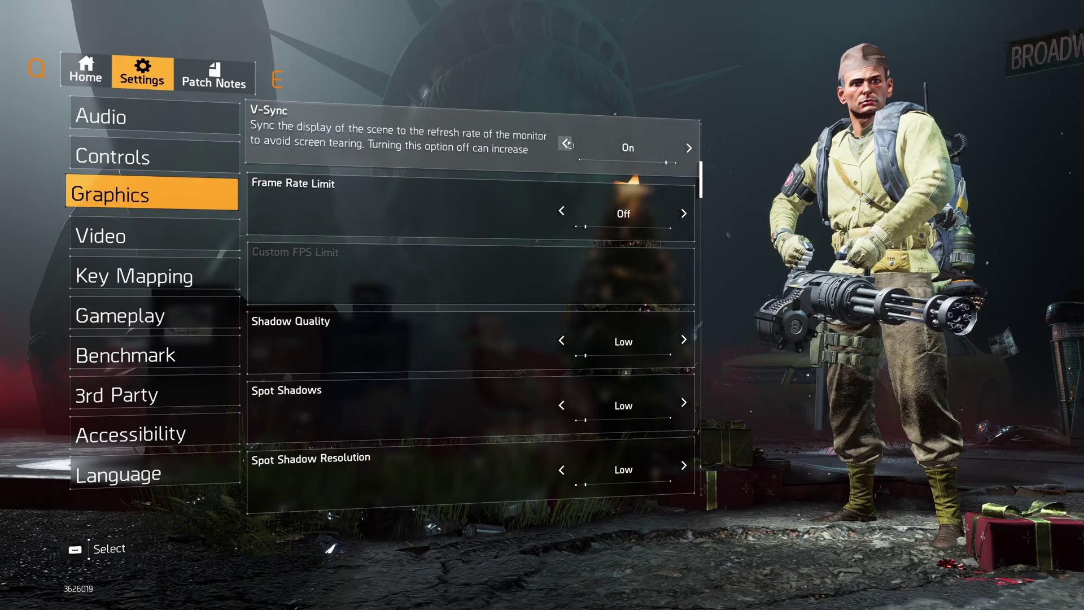
Switch V-Sync from On to Off in The Division 2 graphics settings
left_click(567, 143)
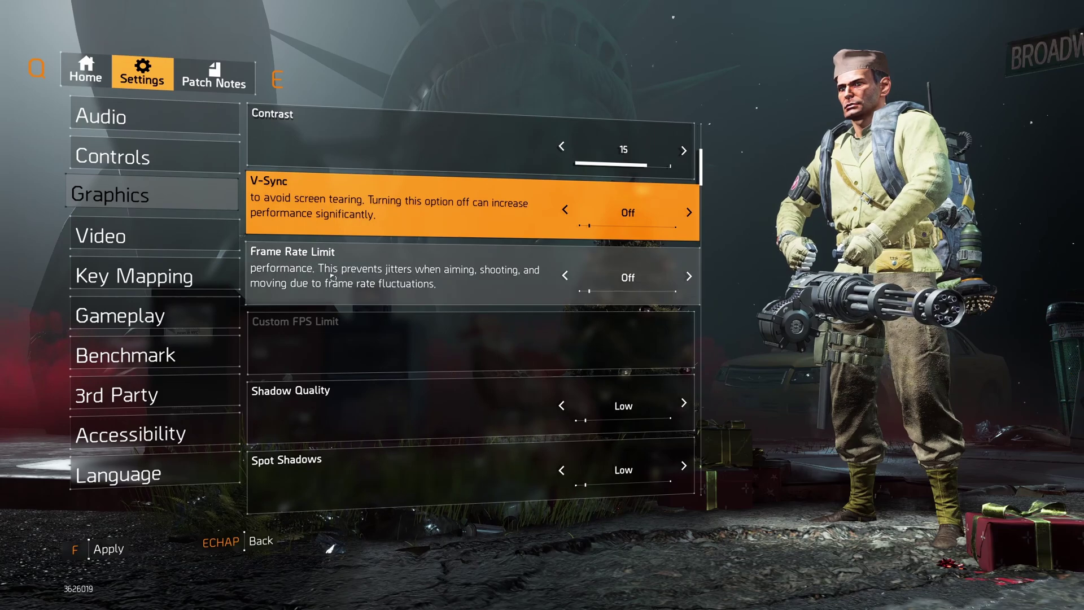
scroll(607, 216, "down", 1)
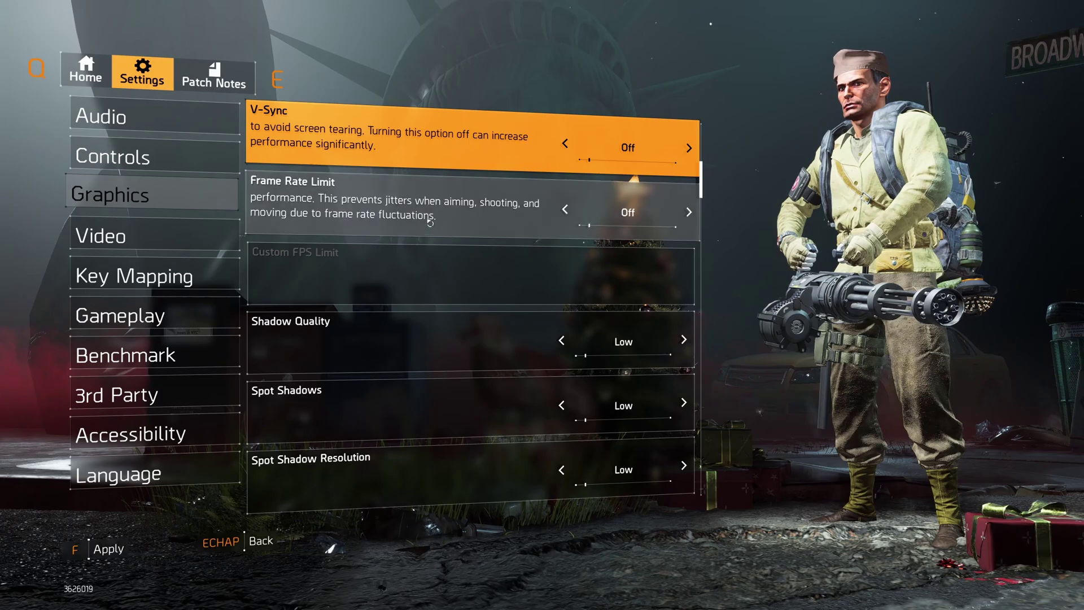
scroll(432, 257, "down", 2)
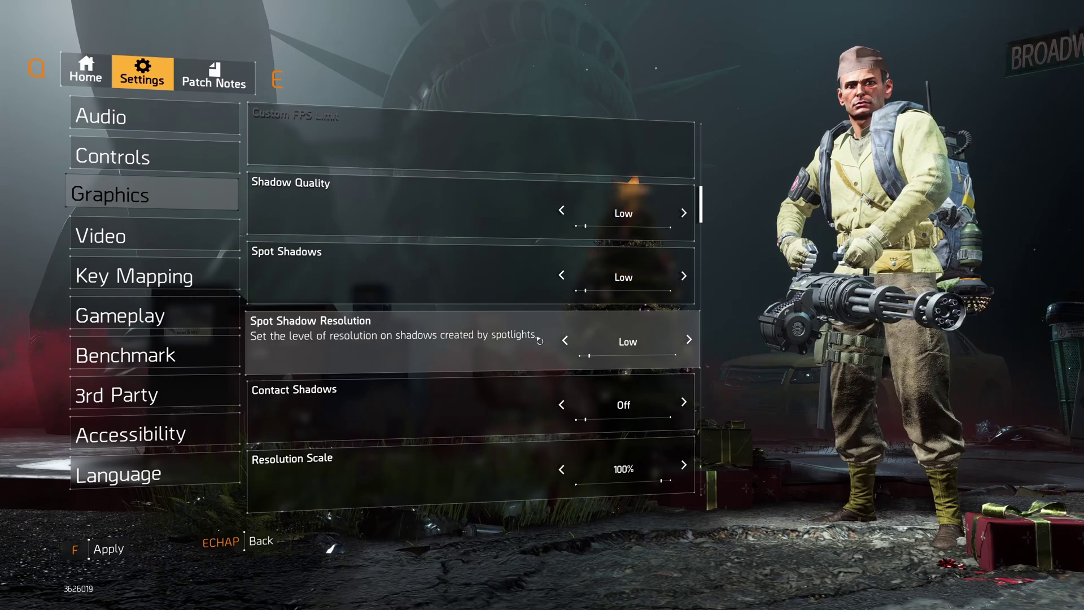
scroll(495, 300, "down", 1)
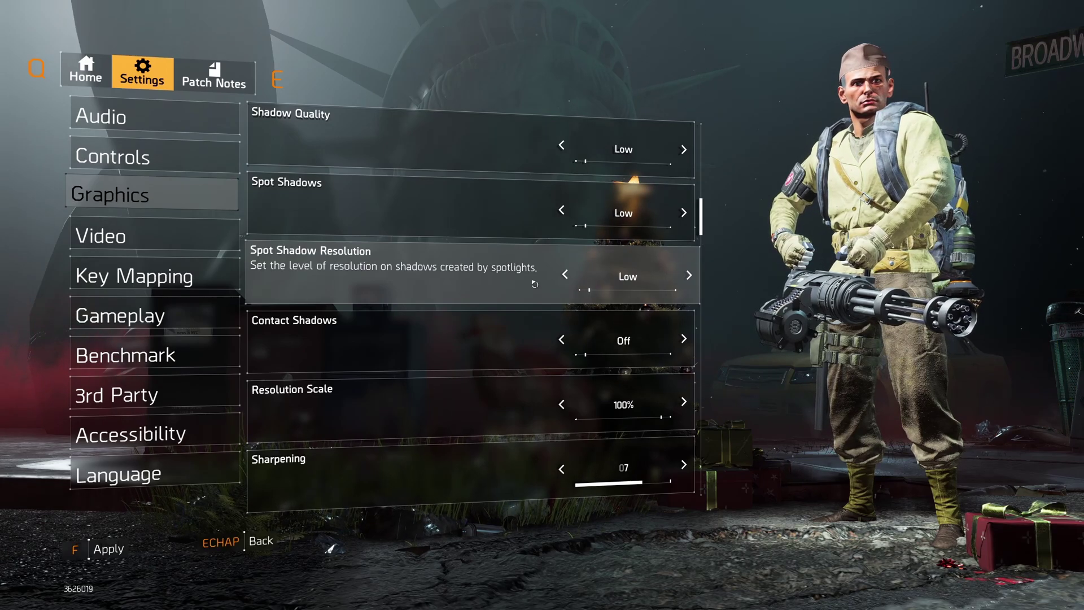
scroll(534, 283, "down", 2)
scroll(512, 280, "down", 1)
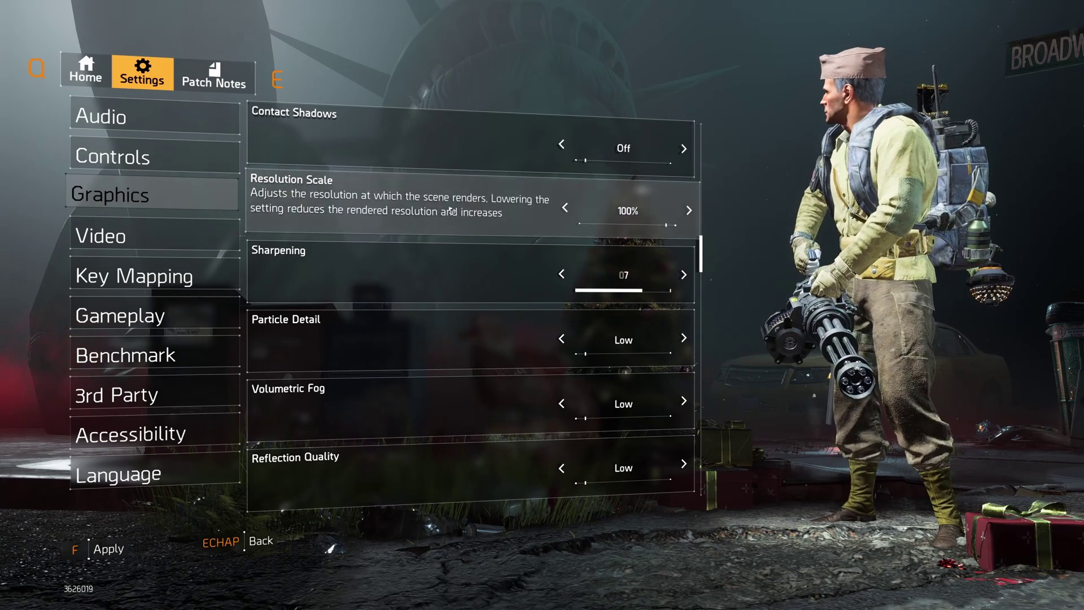
scroll(476, 207, "down", 1)
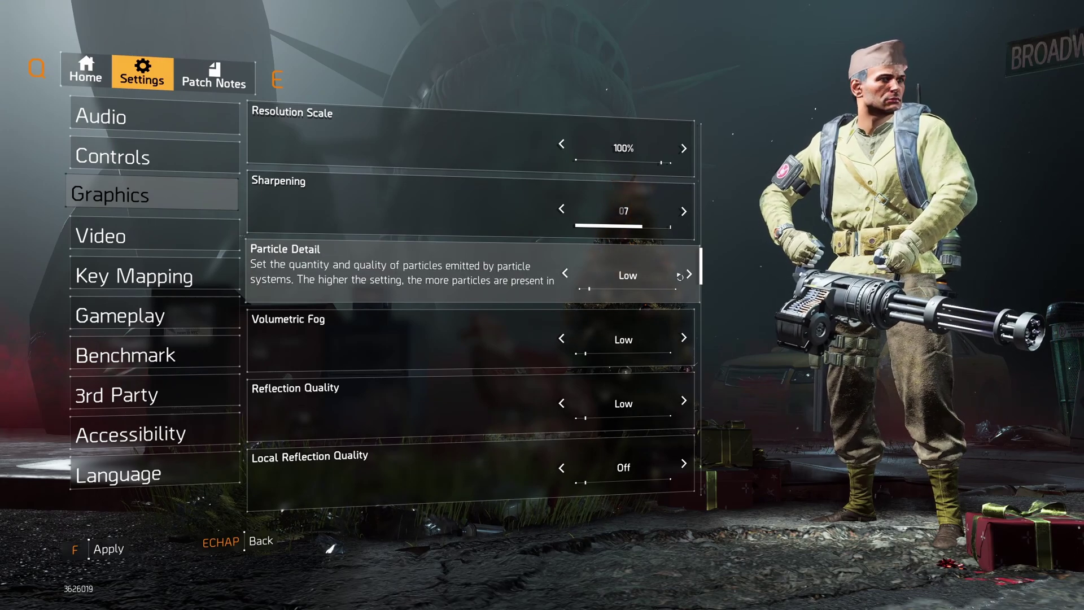
left_click(566, 274)
left_click(565, 274)
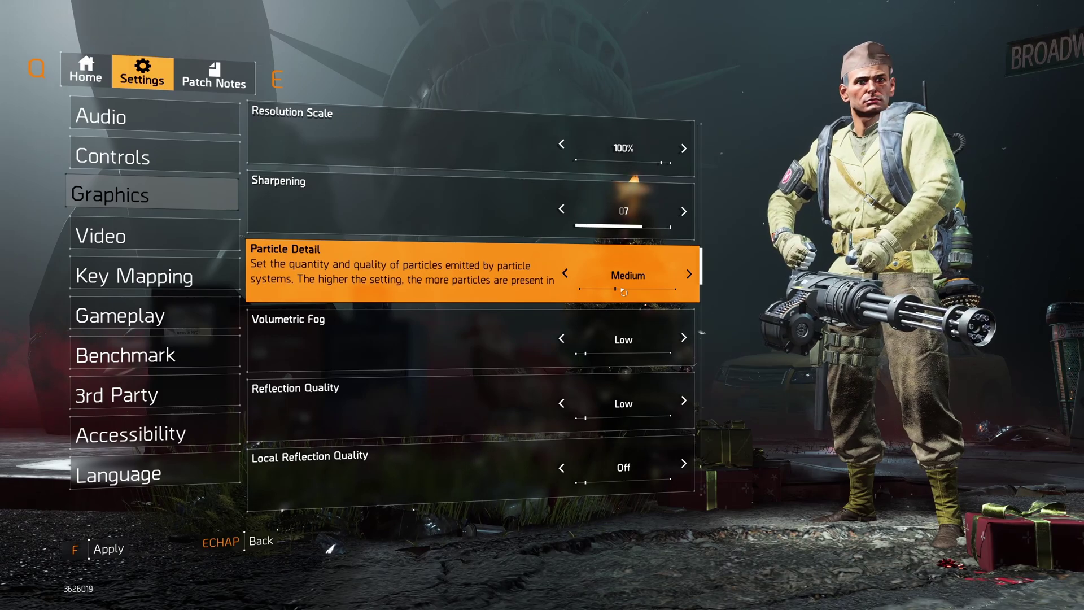
left_click(581, 274)
scroll(576, 288, "down", 2)
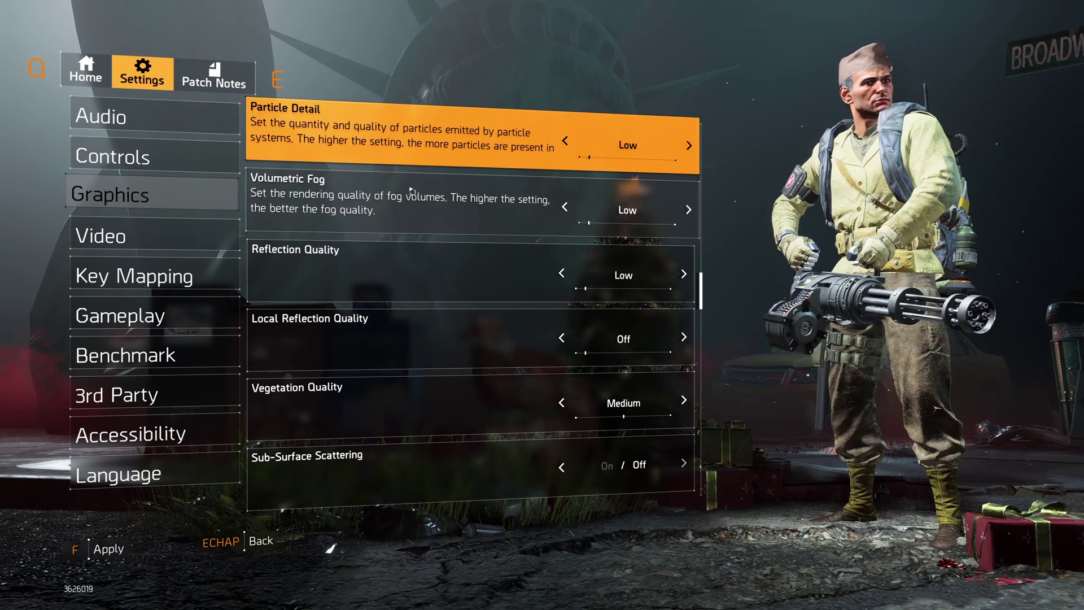
left_click(691, 210)
left_click(690, 210)
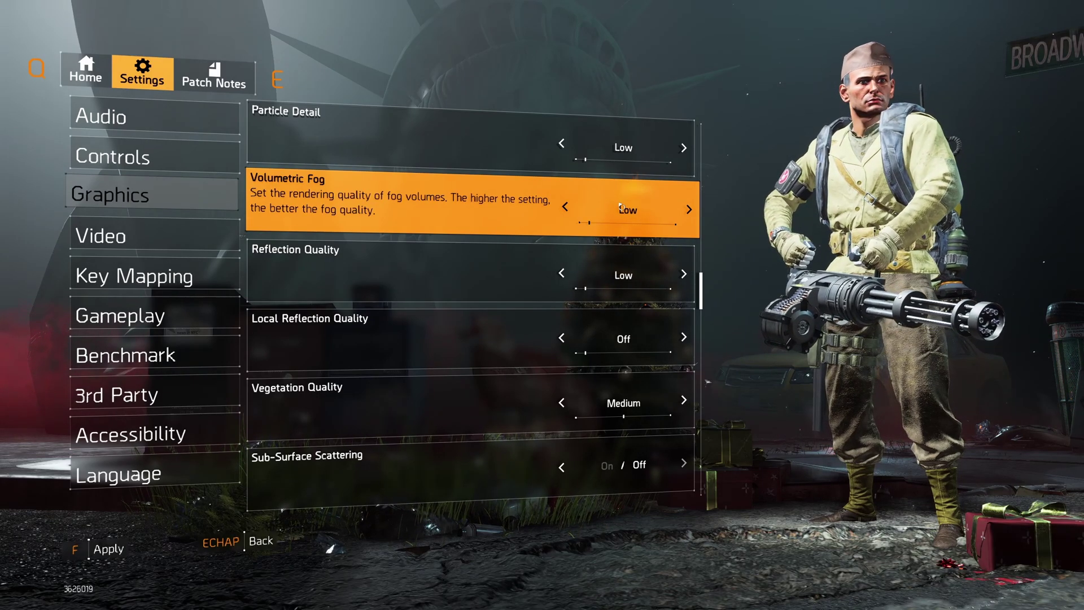
scroll(508, 255, "down", 1)
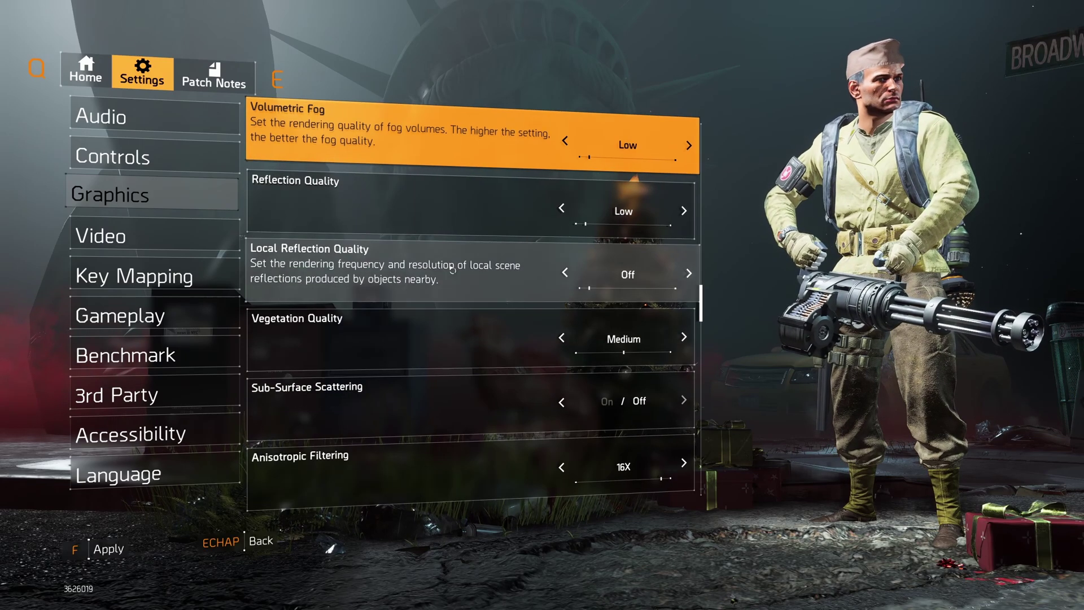
left_click(690, 210)
left_click(689, 210)
left_click(565, 207)
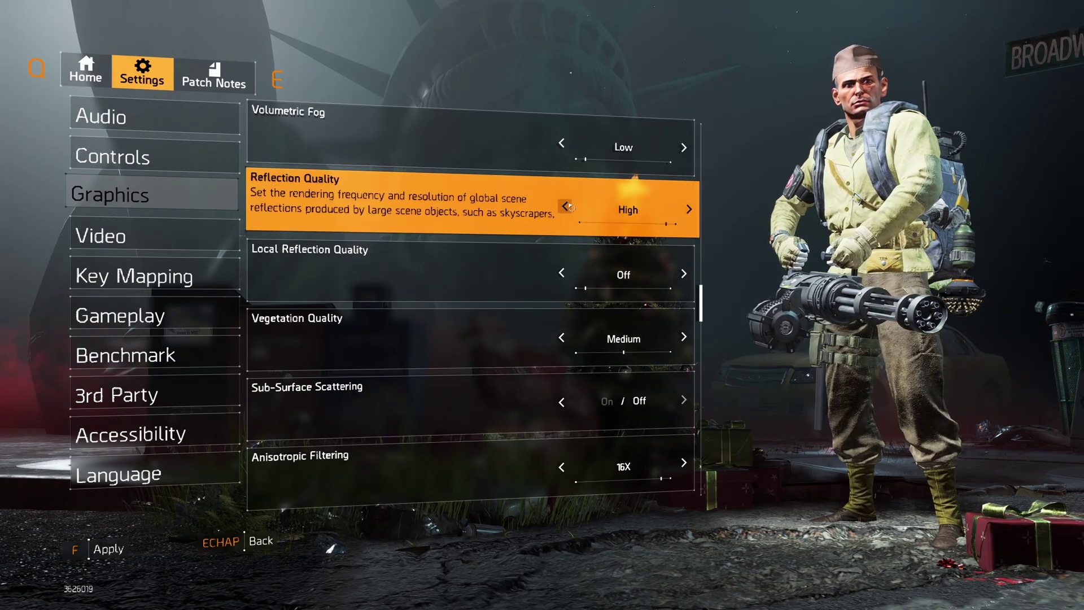
left_click(566, 208)
left_click(566, 208)
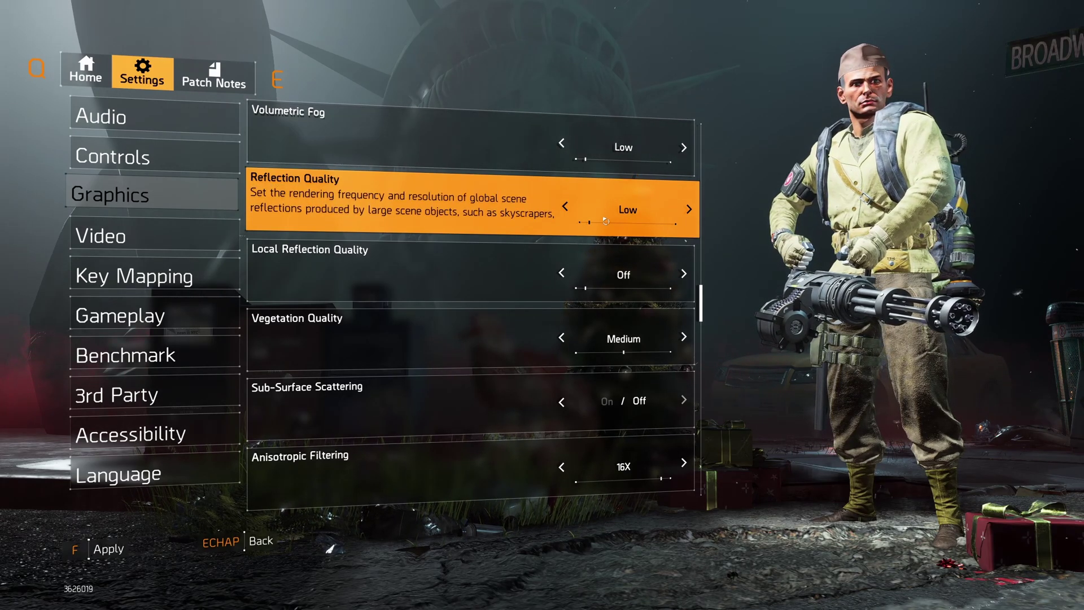
scroll(583, 234, "down", 1)
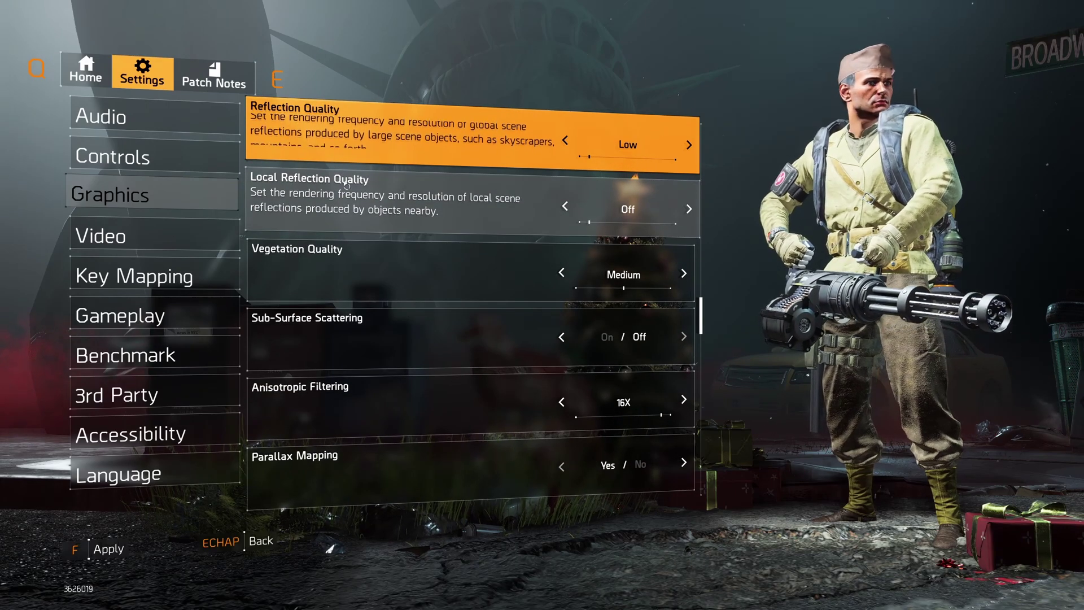
scroll(635, 210, "down", 1)
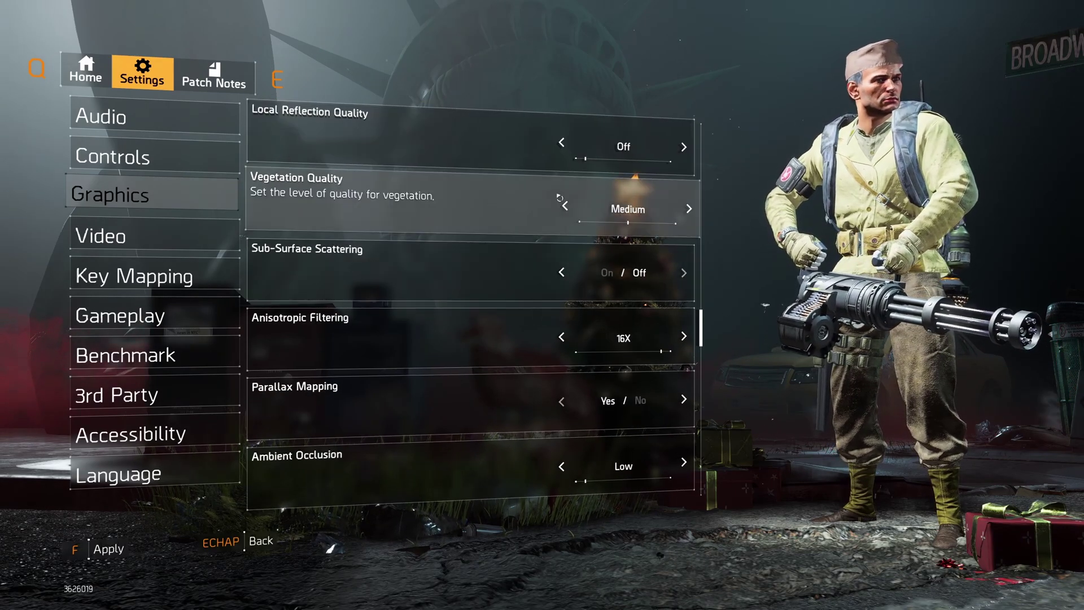
left_click(566, 209)
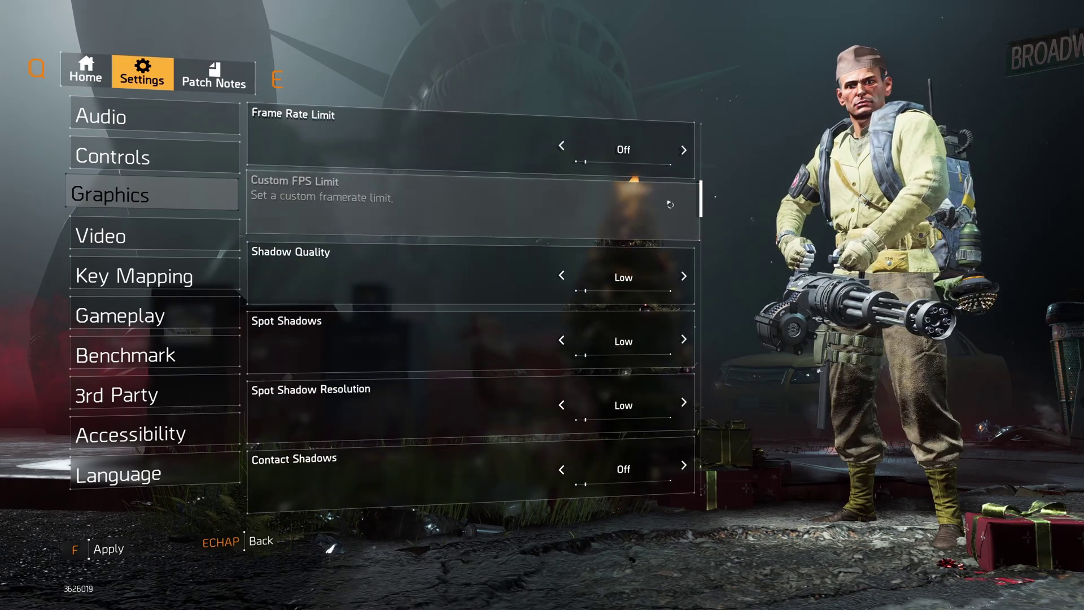
left_click(689, 209)
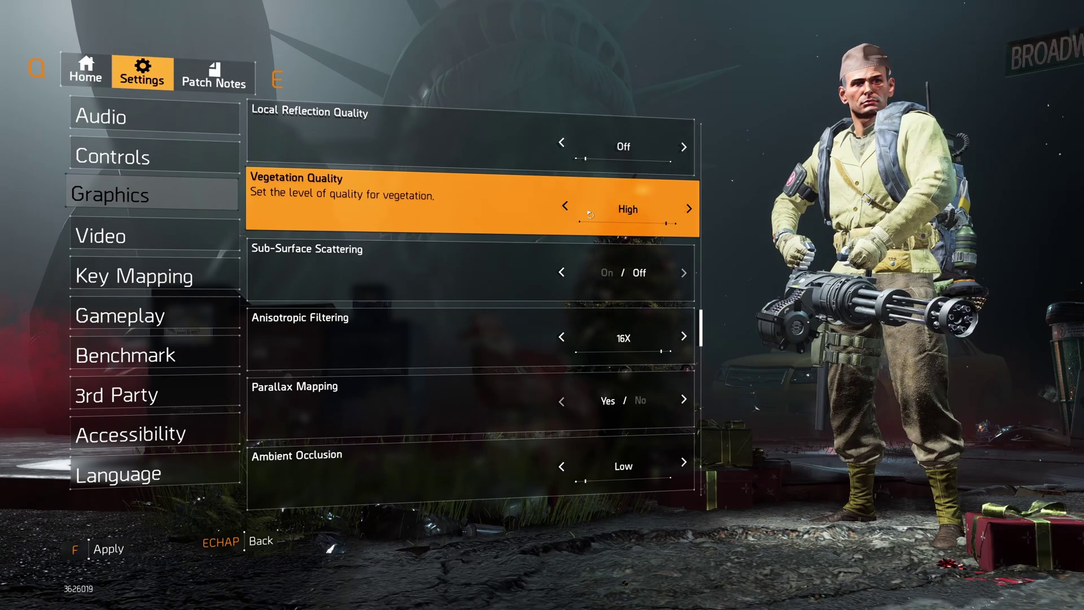
scroll(458, 255, "down", 1)
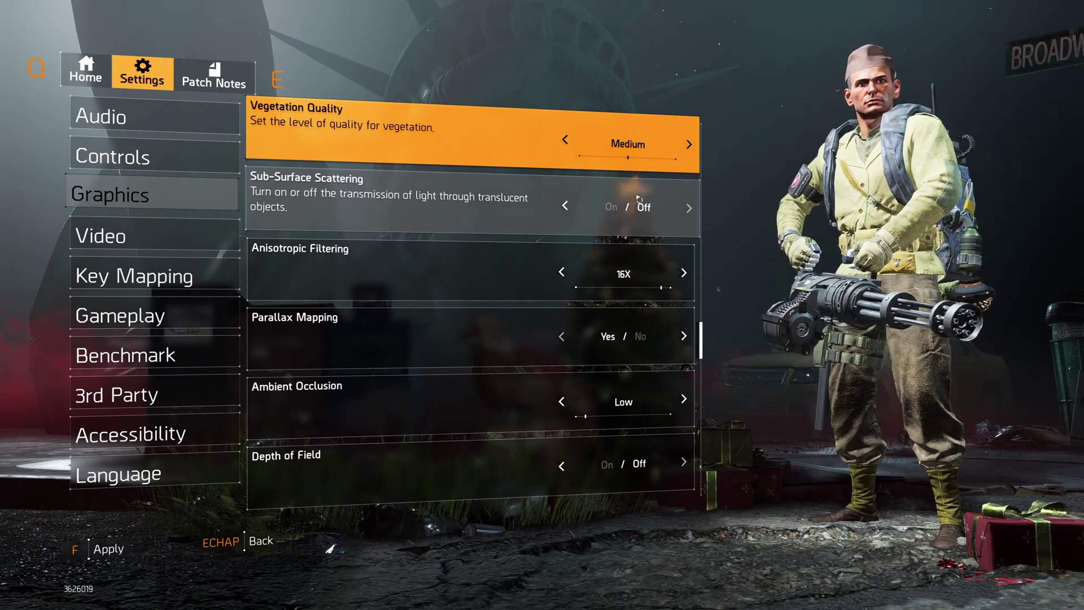
scroll(626, 211, "down", 1)
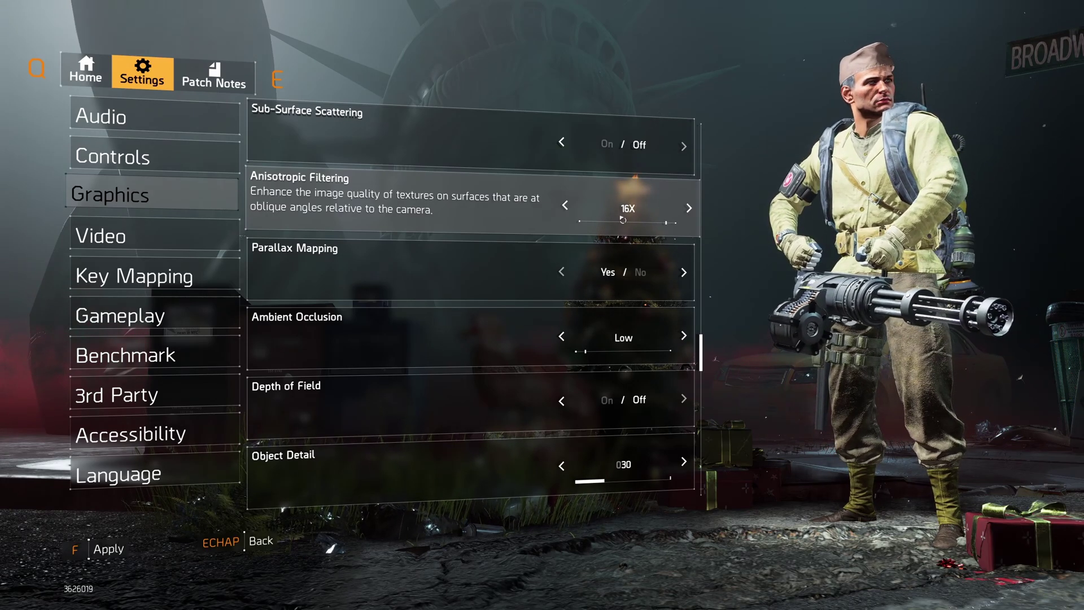
left_click(567, 209)
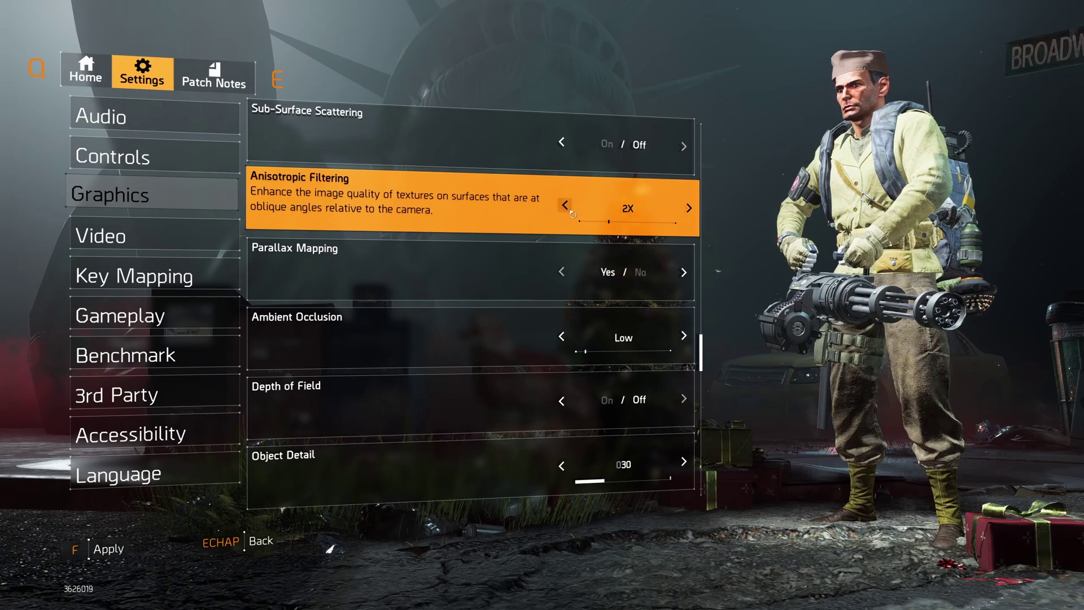
left_click(569, 209)
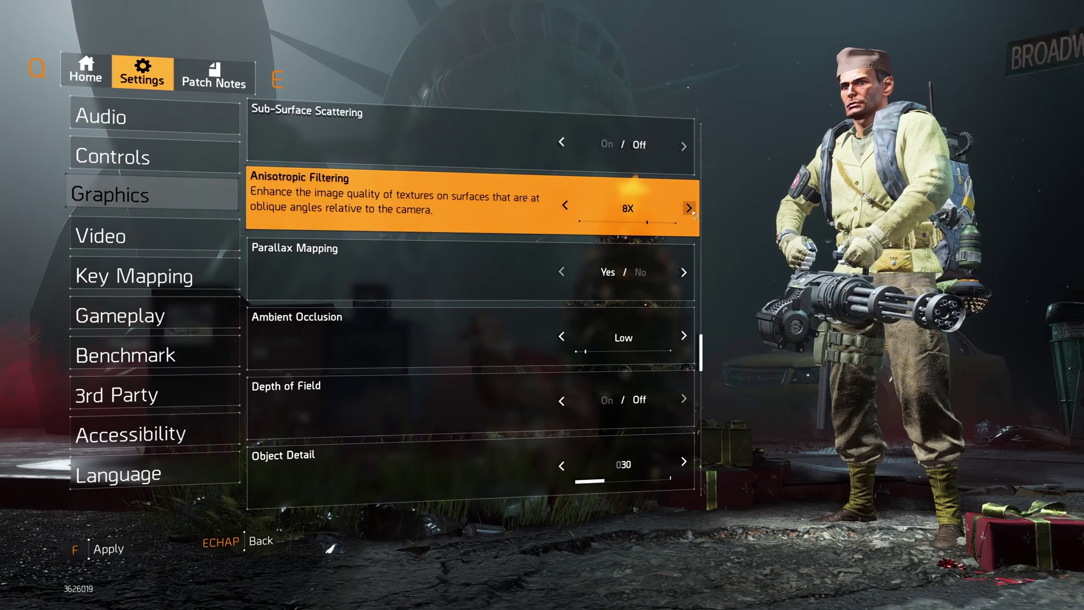
scroll(693, 212, "up", 5)
scroll(690, 254, "down", 4)
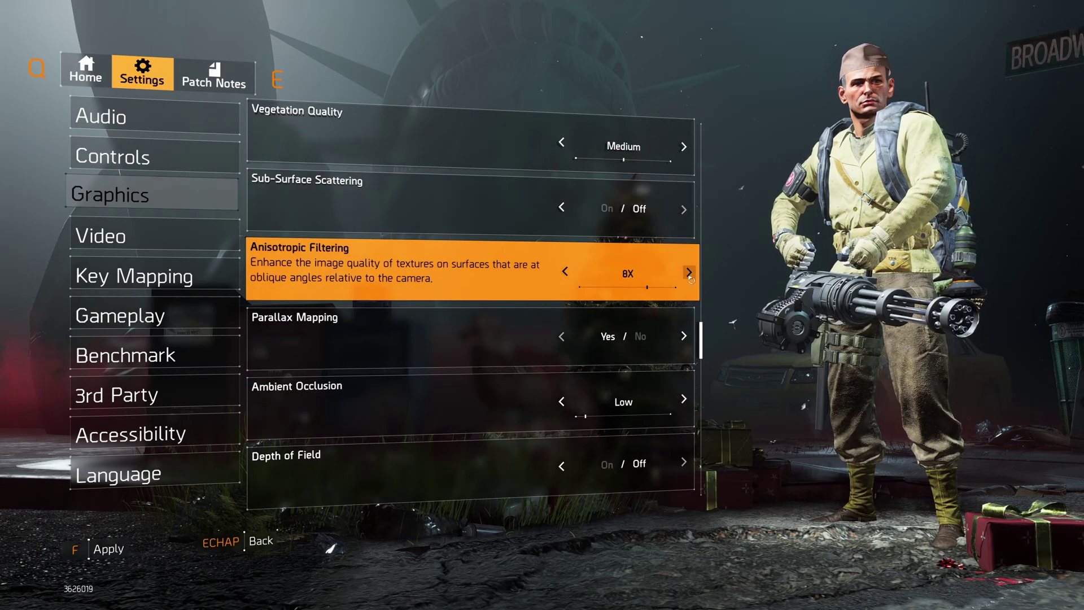
left_click(690, 273)
scroll(686, 273, "down", 1)
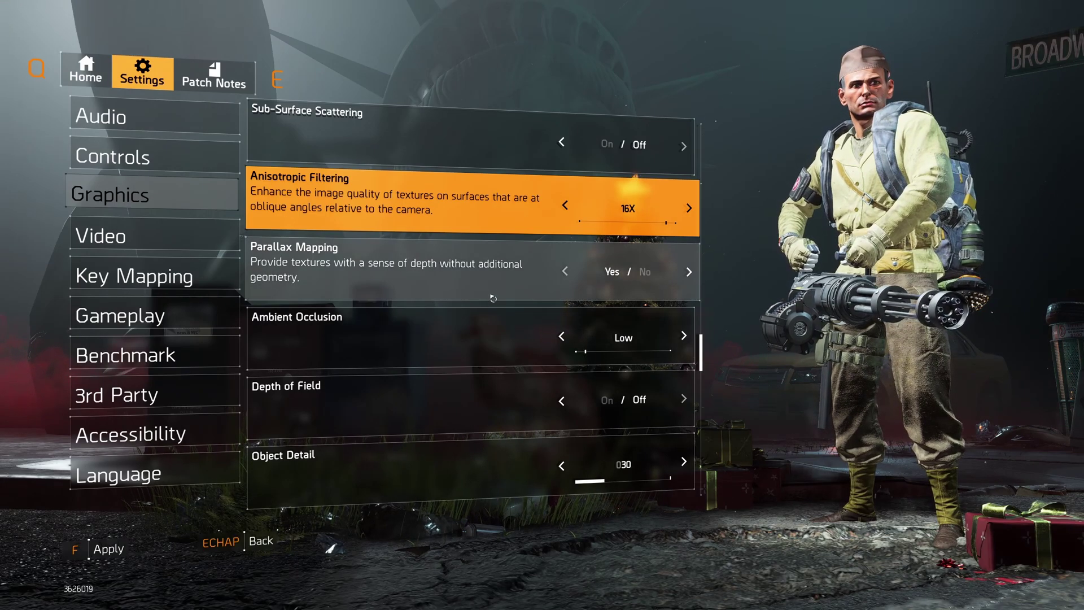
scroll(492, 295, "down", 1)
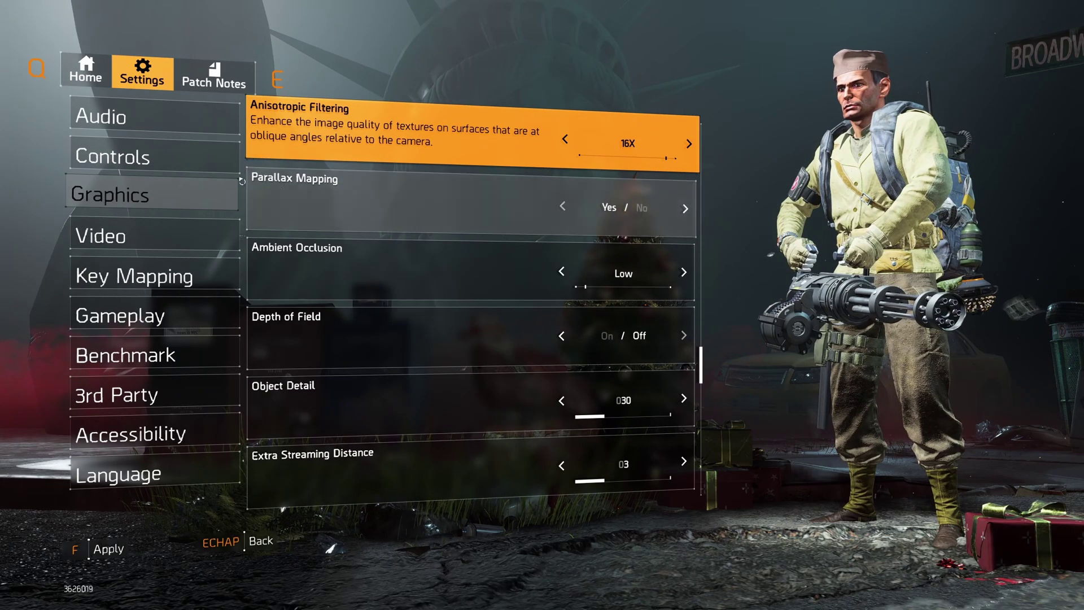
scroll(273, 185, "down", 1)
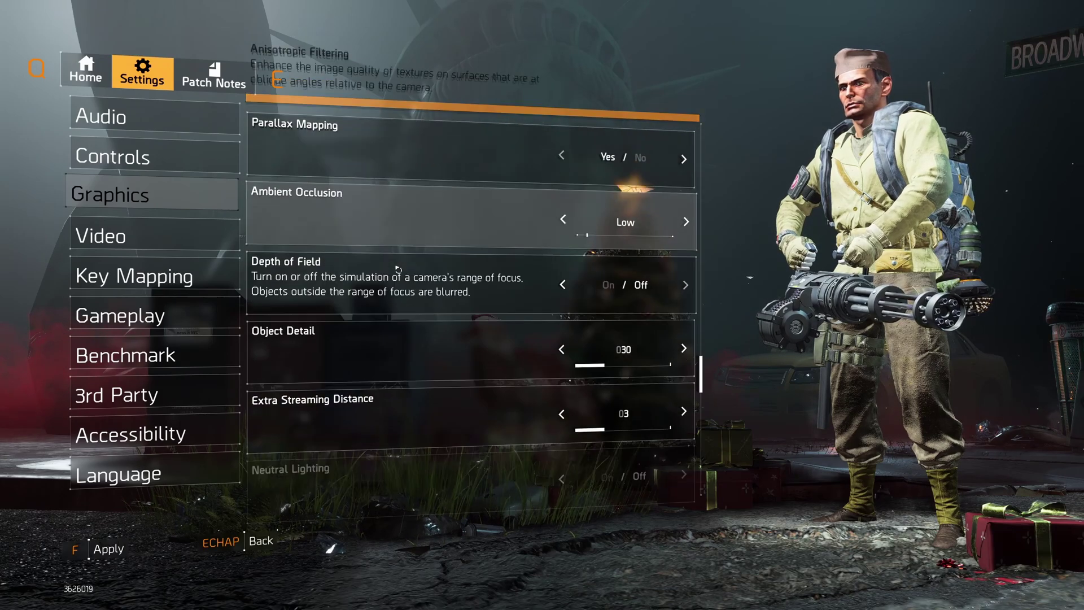
Raise The Division 2's Ambient Occlusion setting from Low to Medium
left_click(689, 207)
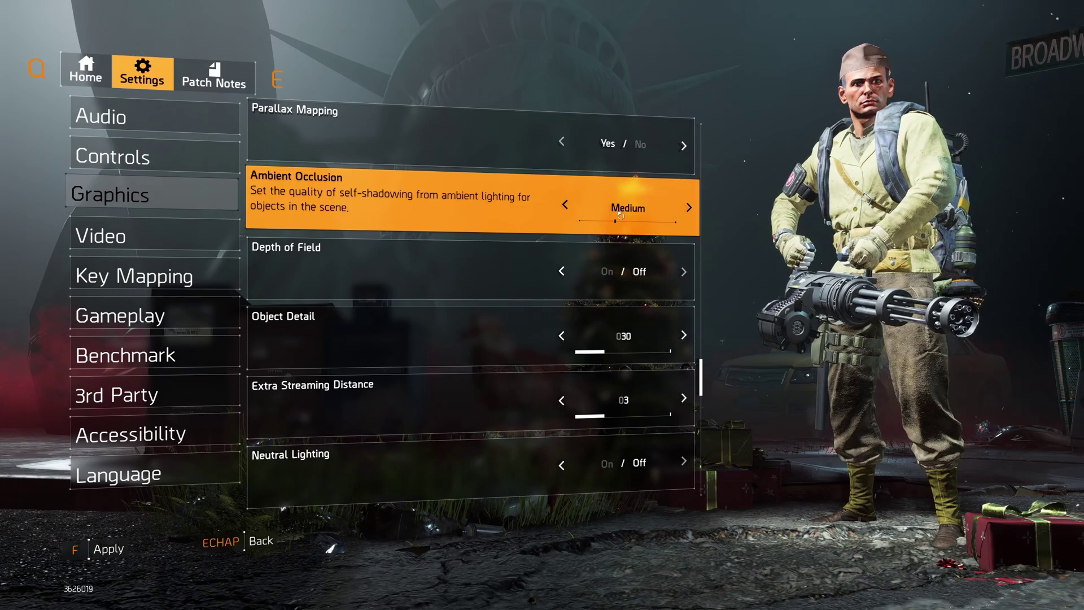
scroll(604, 229, "down", 1)
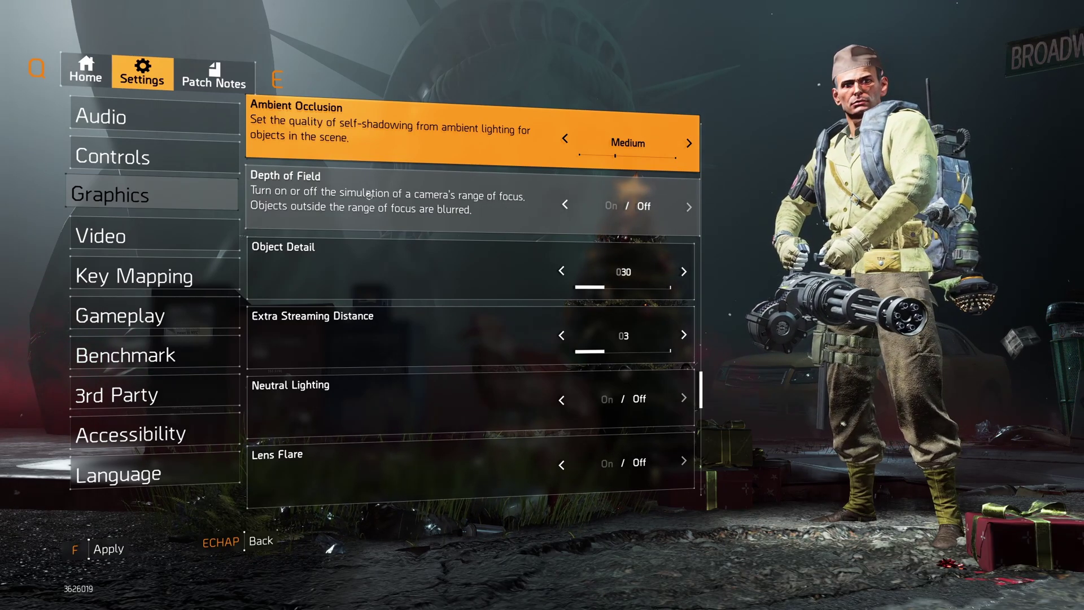
scroll(424, 208, "down", 1)
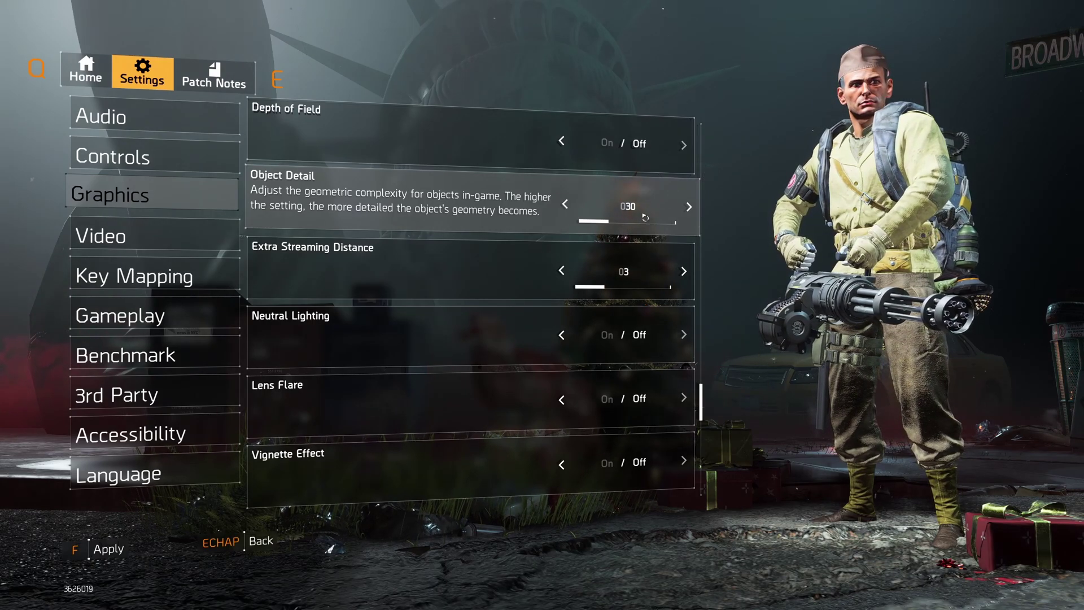
key("Down")
key("Up")
key("Down")
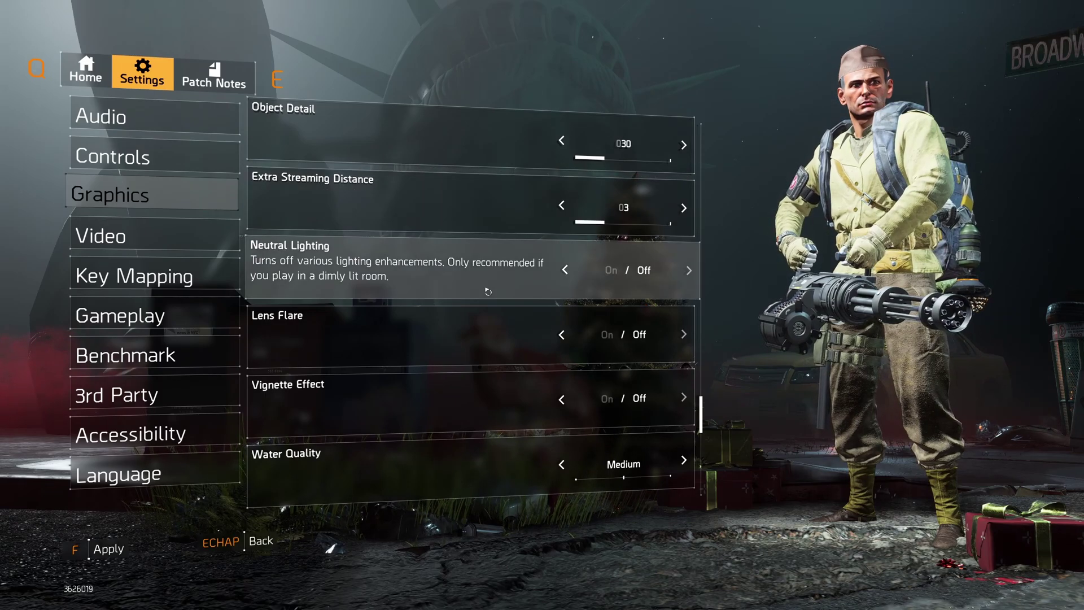
scroll(339, 263, "down", 1)
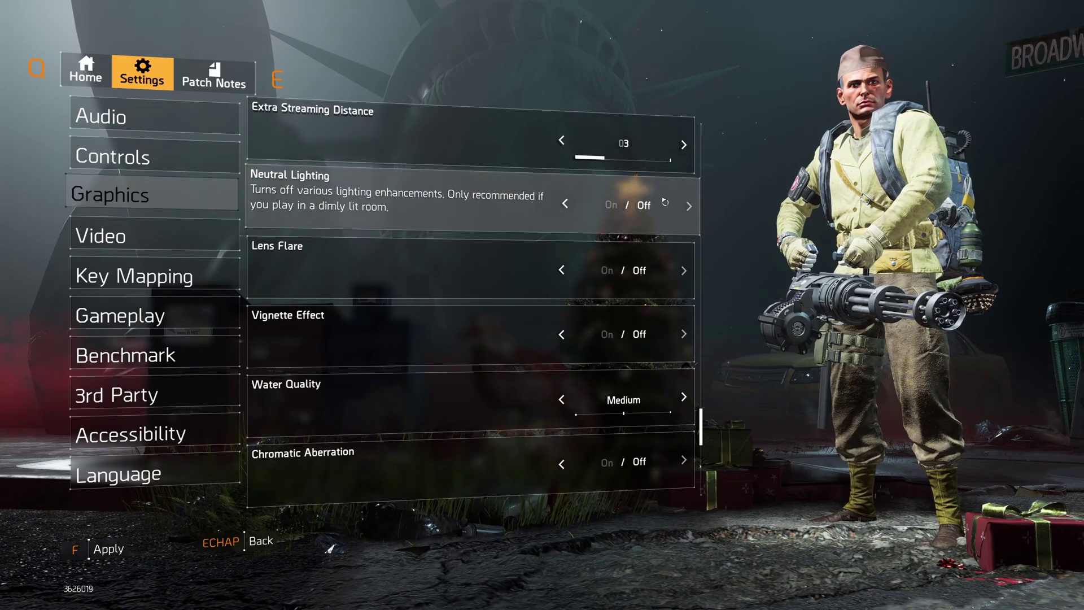
scroll(665, 202, "down", 1)
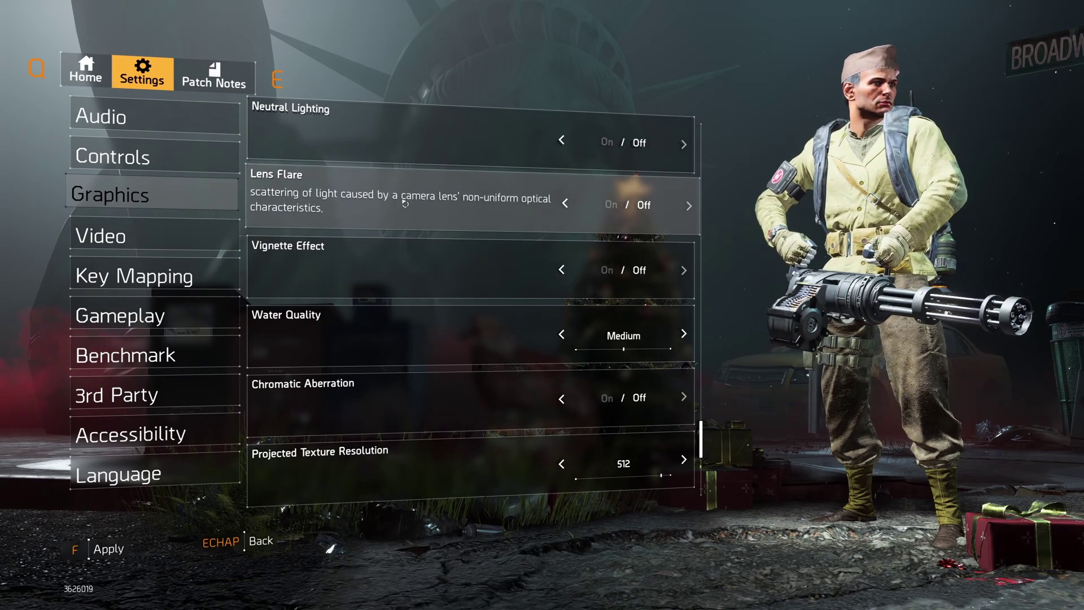
scroll(475, 222, "down", 1)
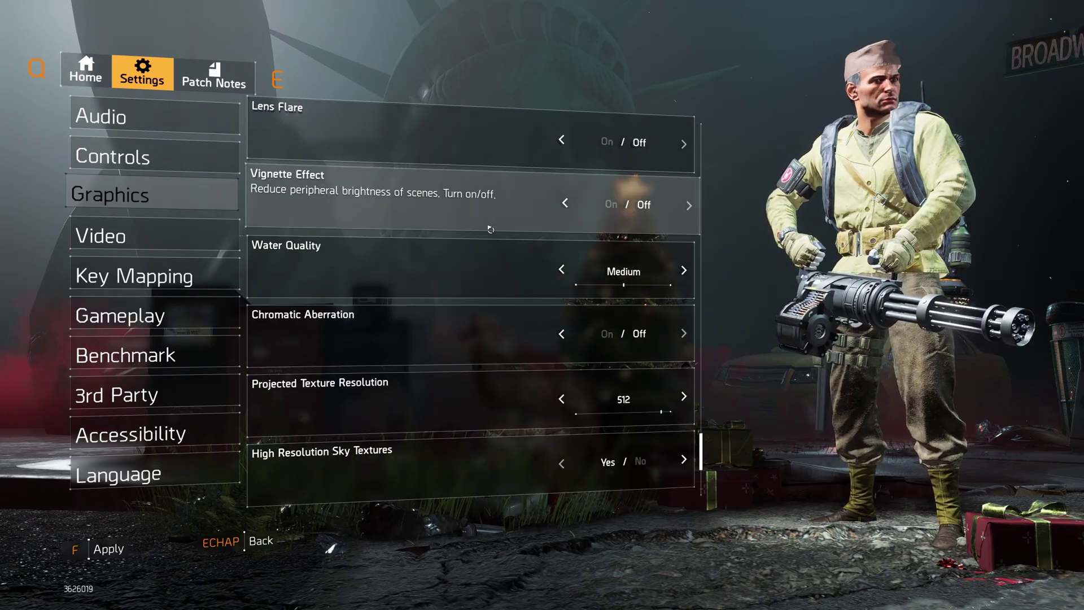
scroll(487, 231, "down", 1)
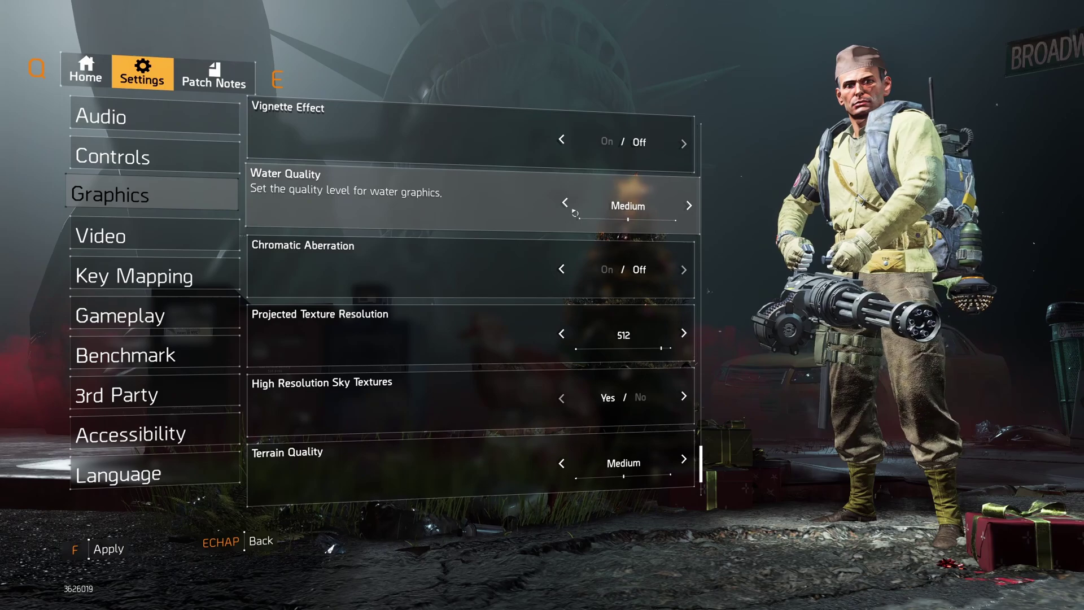
left_click(681, 196)
left_click(689, 206)
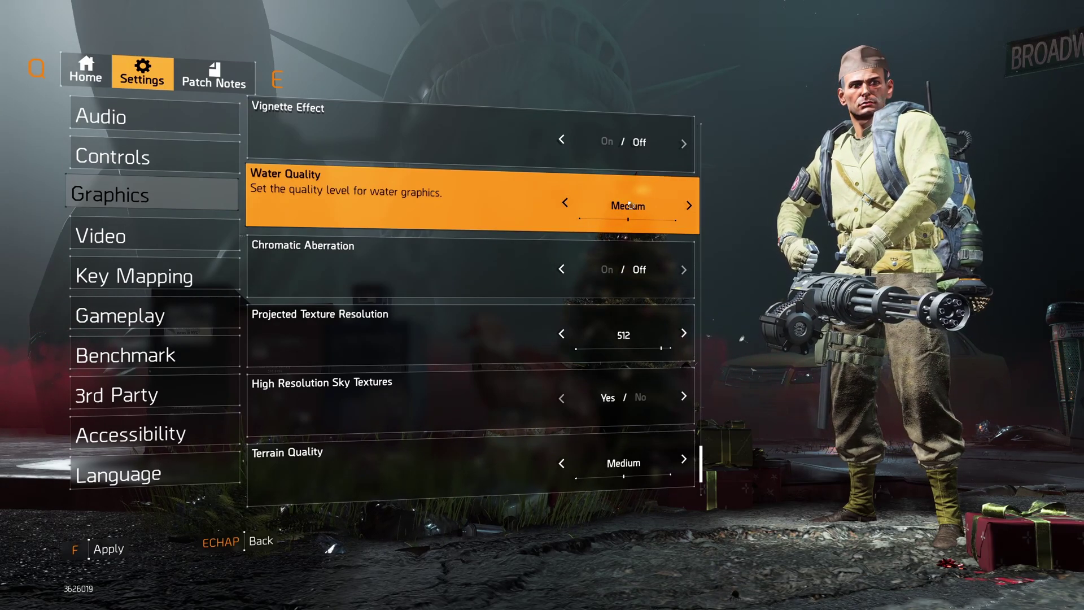
left_click(689, 206)
scroll(690, 206, "up", 10)
scroll(670, 225, "down", 4)
scroll(659, 238, "down", 4)
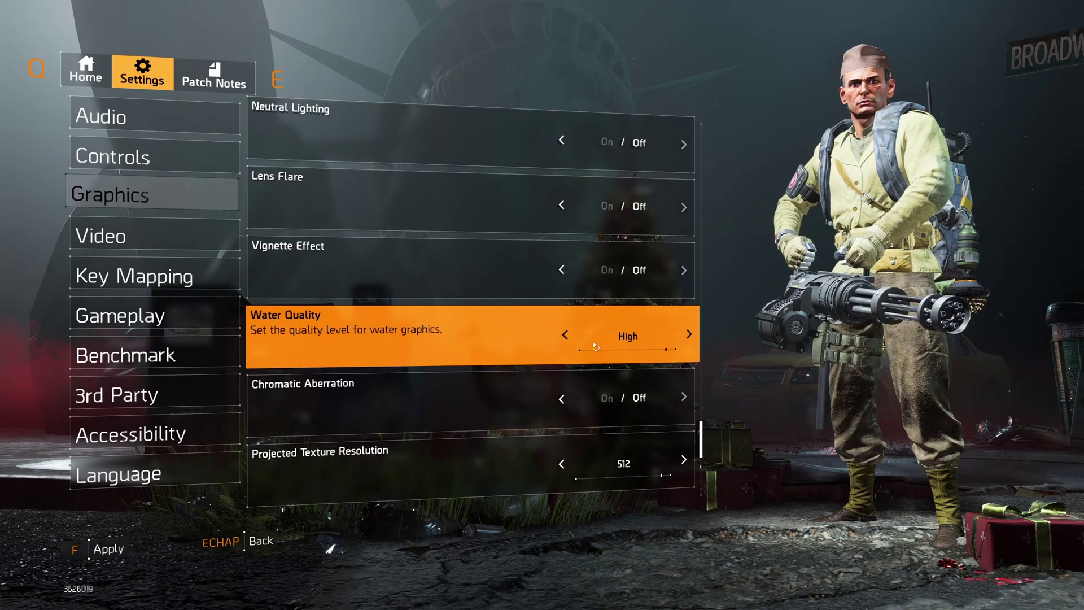
left_click(565, 335)
scroll(562, 344, "down", 3)
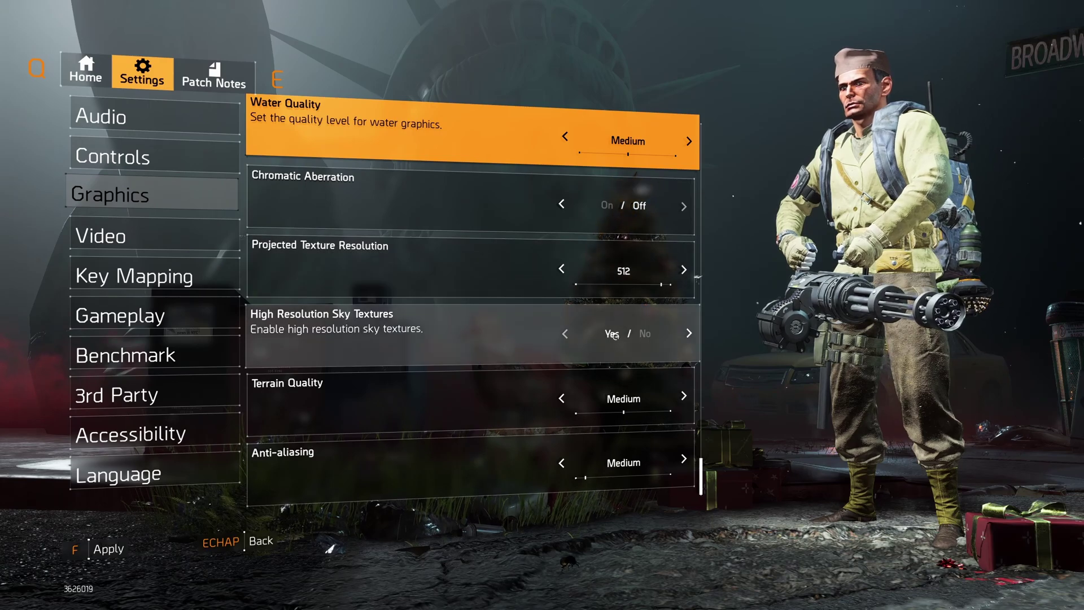
left_click(561, 269)
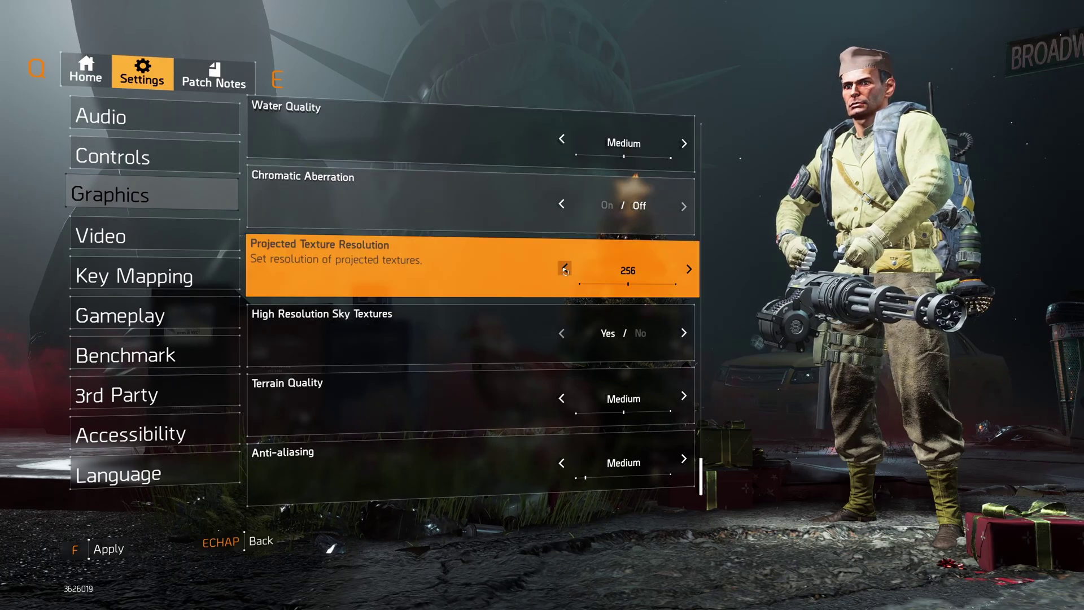
left_click(566, 334)
left_click(689, 334)
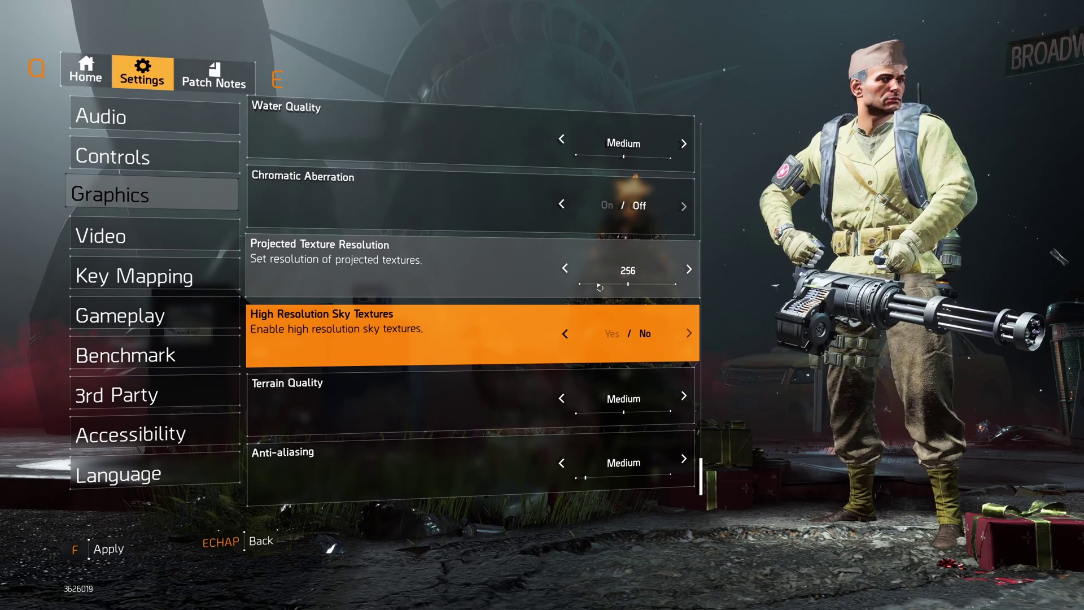
left_click(567, 281)
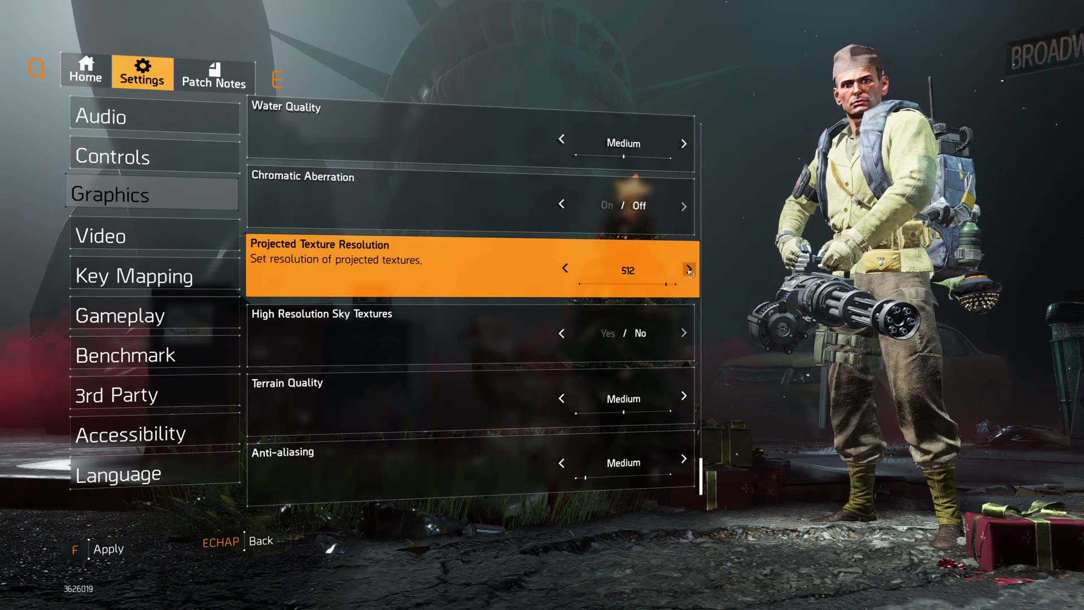
left_click(567, 336)
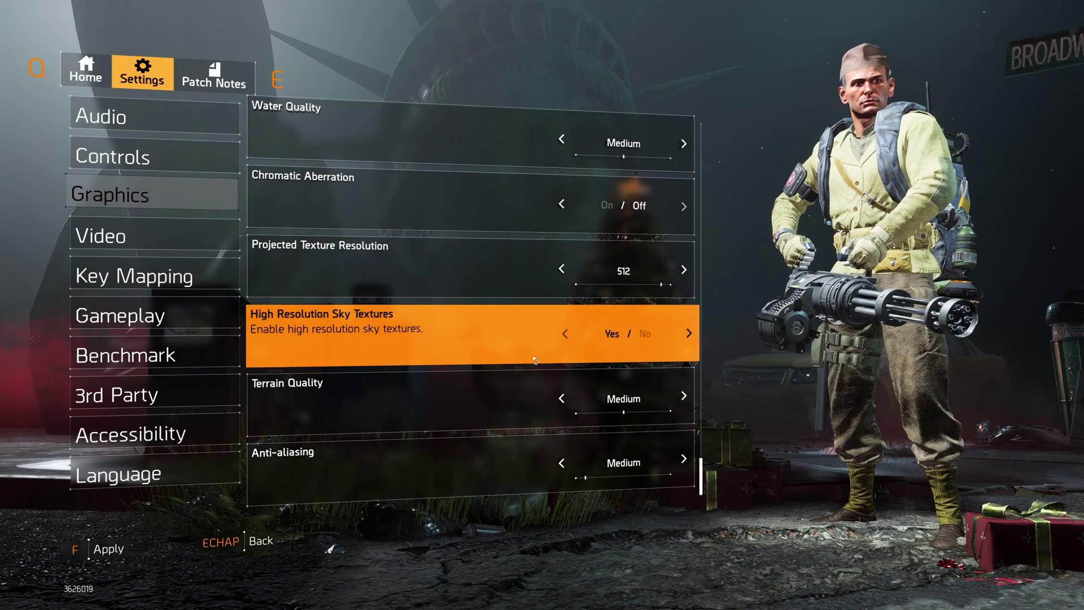
Keep Terrain Quality at Medium, check Anti-aliasing, then go to the Video settings page
left_click(567, 400)
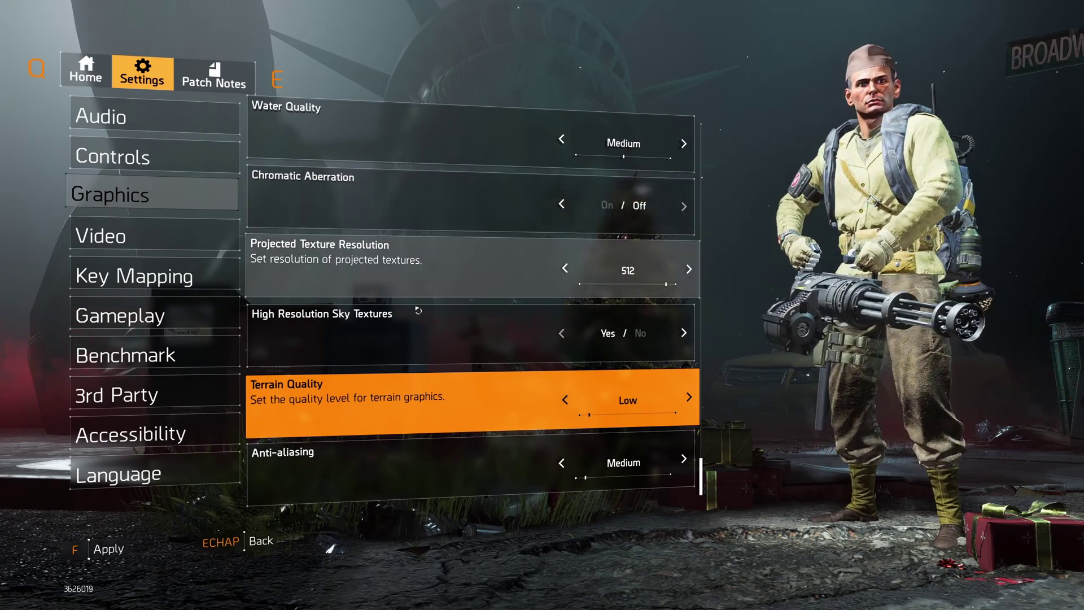
scroll(390, 254, "up", 2)
scroll(347, 219, "up", 2)
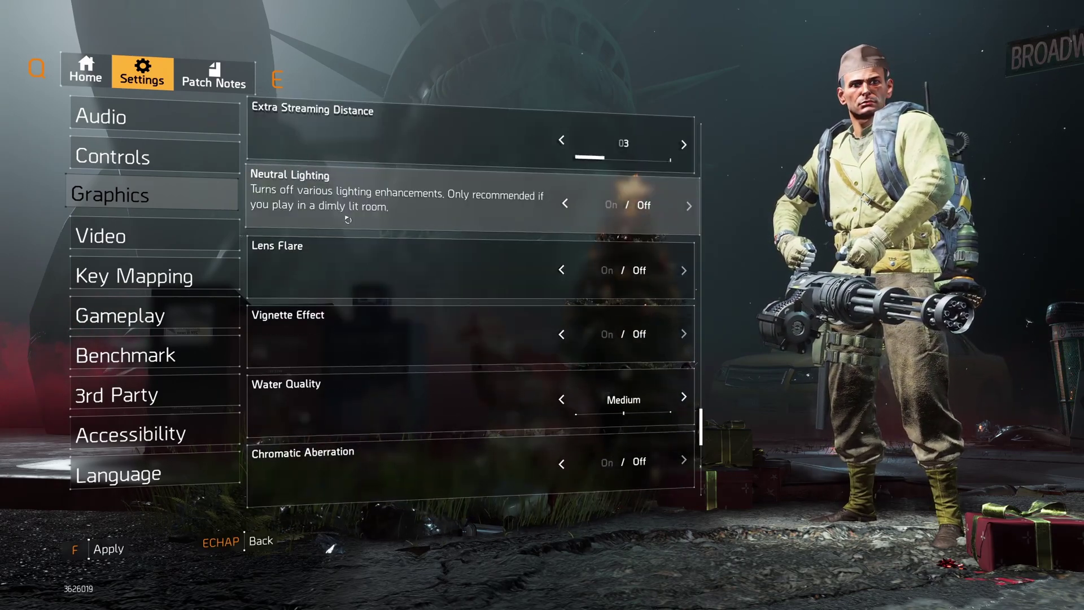
scroll(346, 220, "up", 1)
scroll(346, 220, "down", 5)
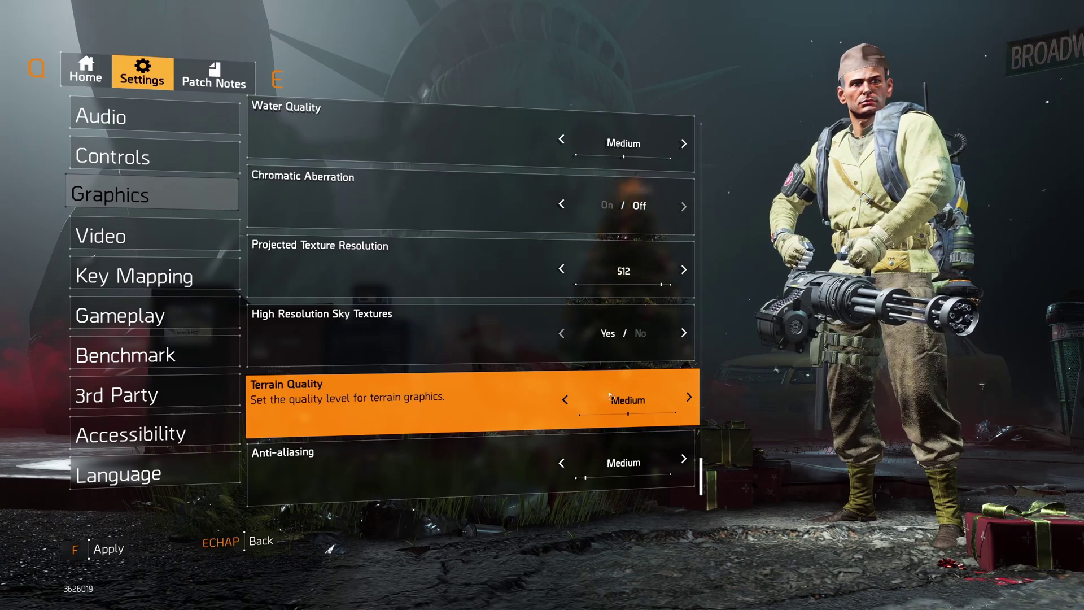
mouse_move(472, 469)
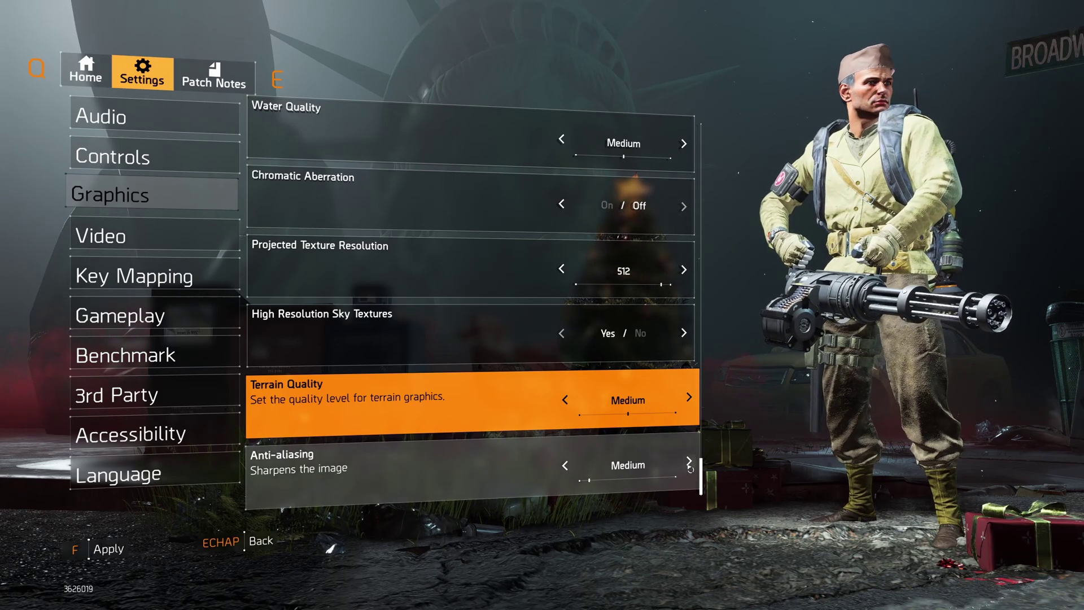
left_click(465, 481)
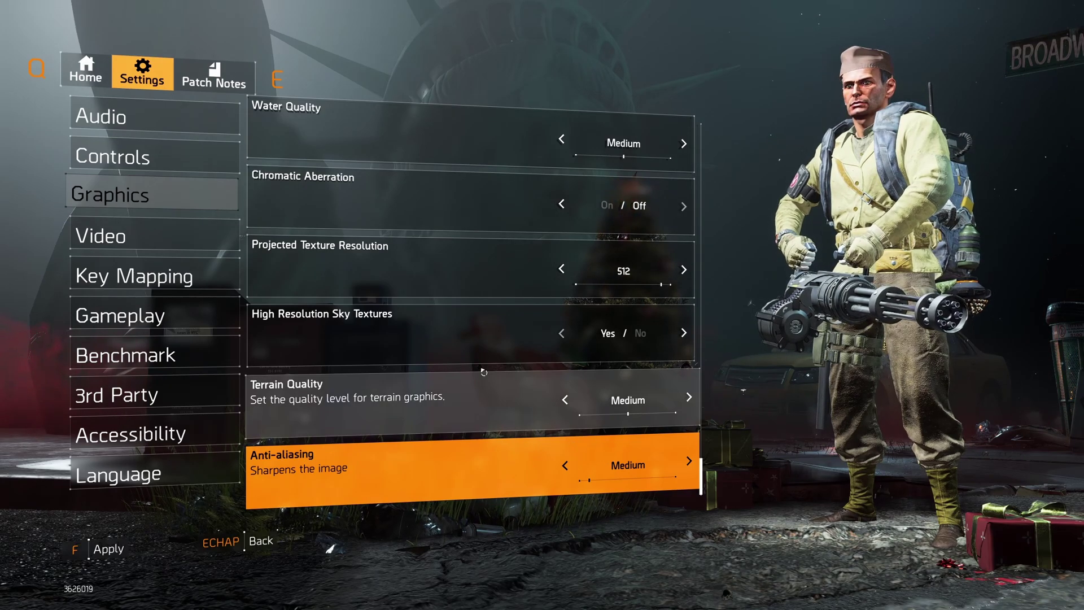
left_click(140, 237)
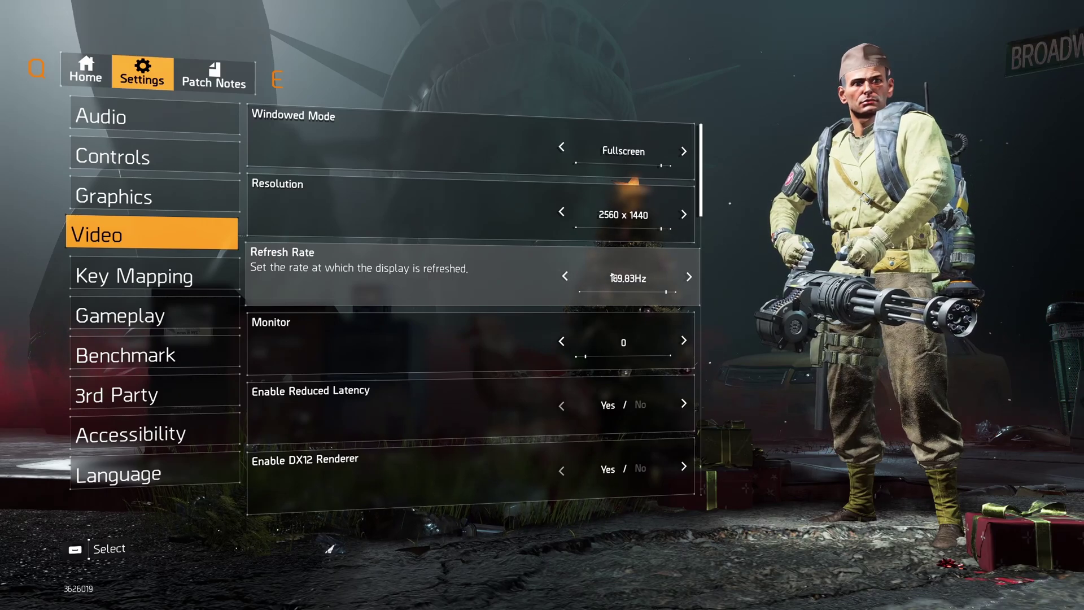
scroll(644, 271, "down", 1)
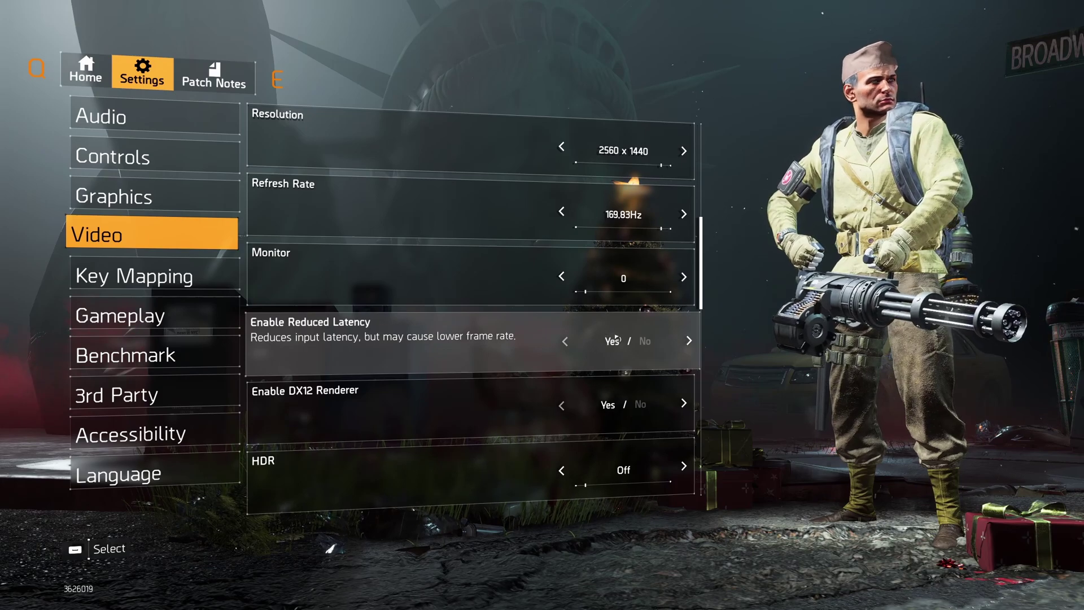
scroll(427, 351, "down", 2)
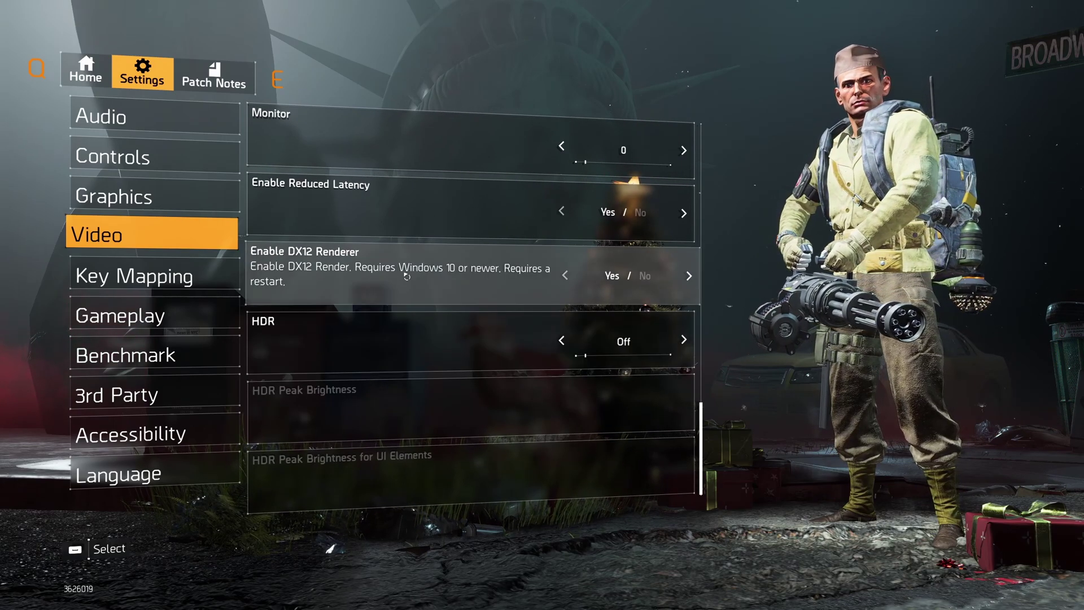